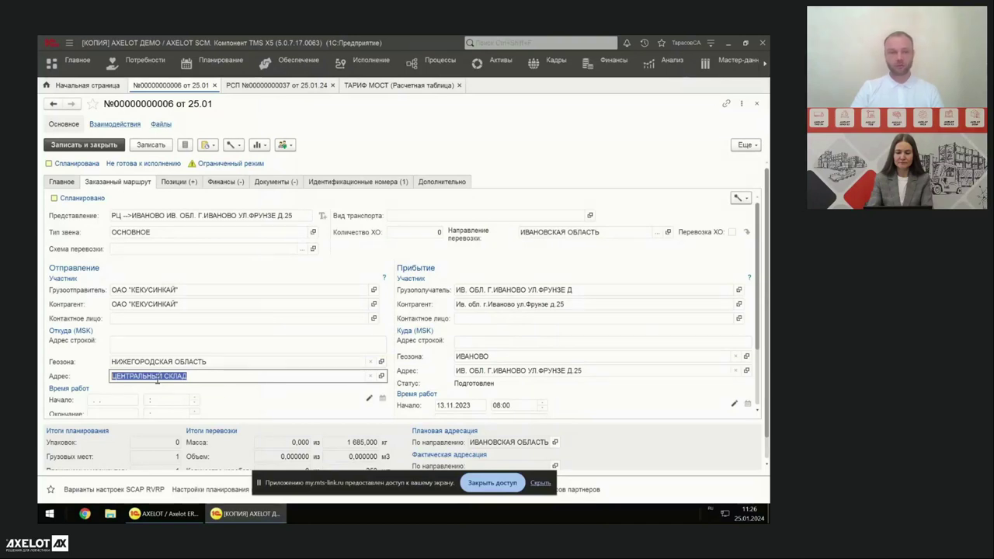
Step: Review the transport order's departure address and the box quantity in its cargo positions
click(212, 377)
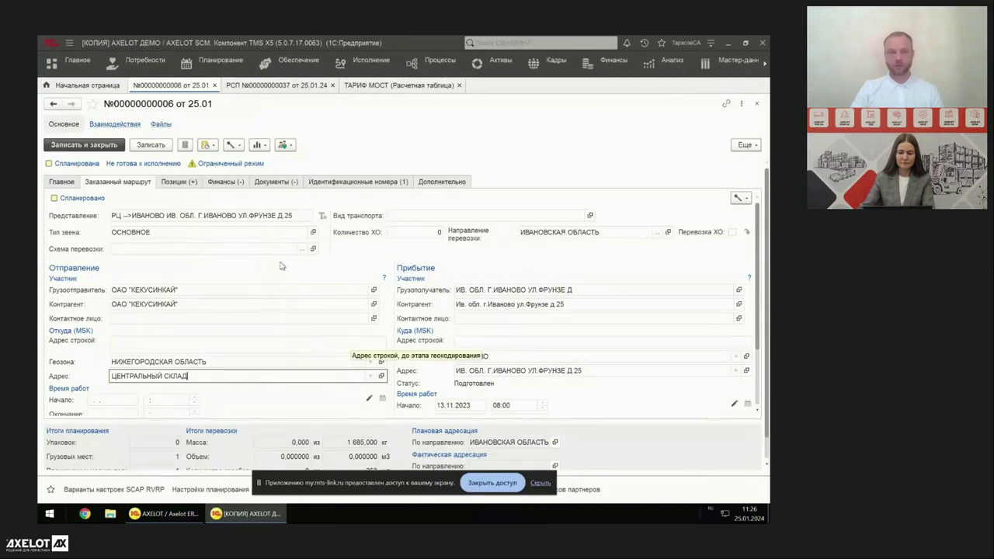
click(178, 185)
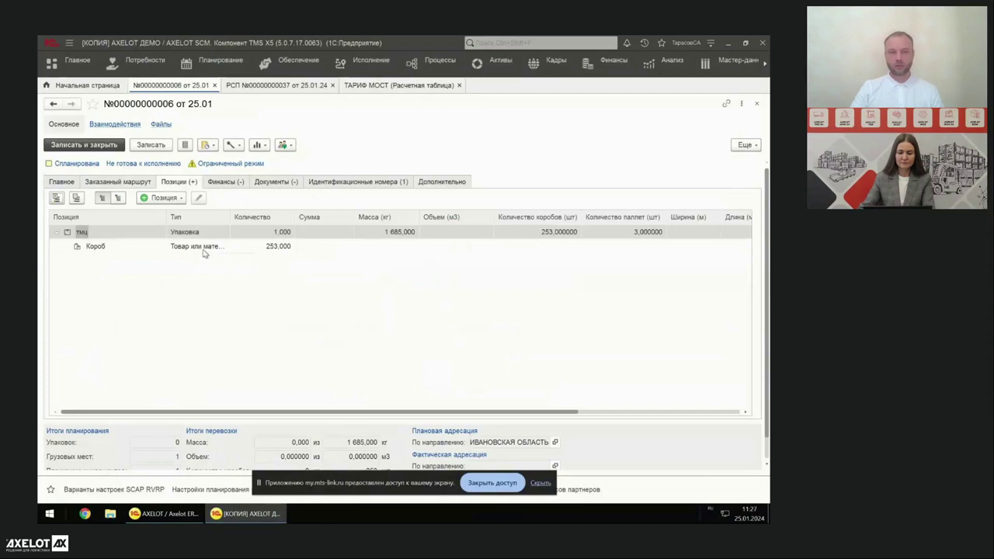
click(273, 247)
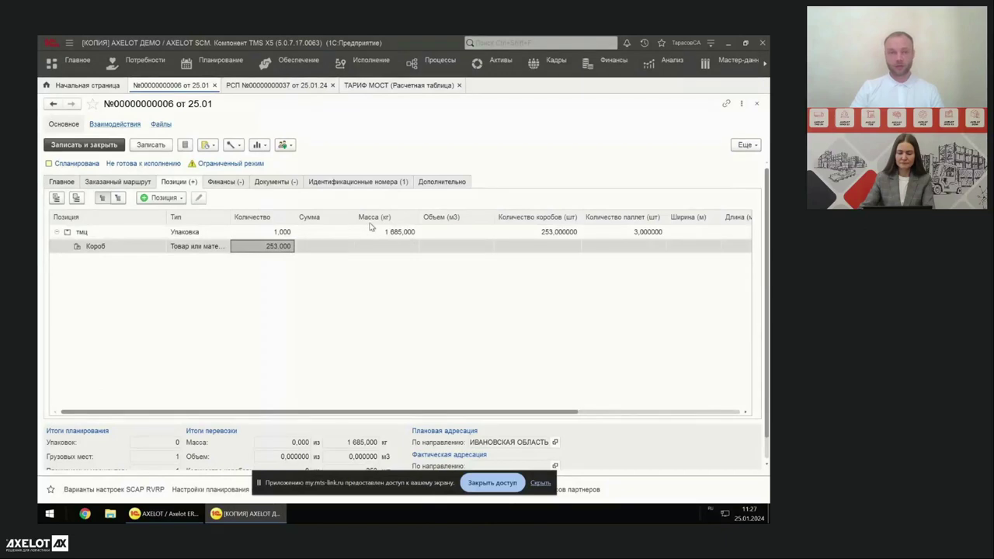
Step: In the РСП trip document, run the selection of performers by agreements for the Перевозчик partner role
click(286, 87)
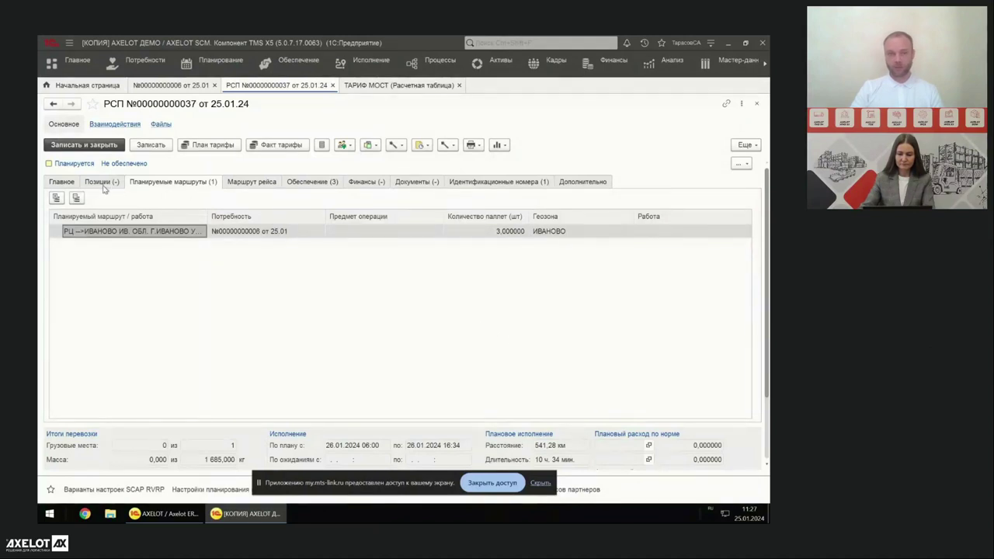
click(61, 183)
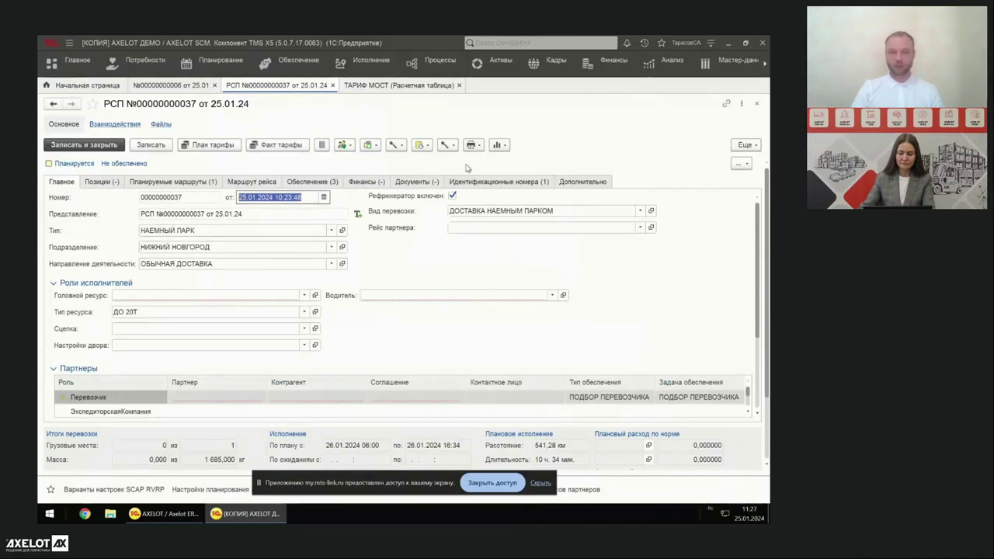
click(449, 145)
mouse_move(467, 161)
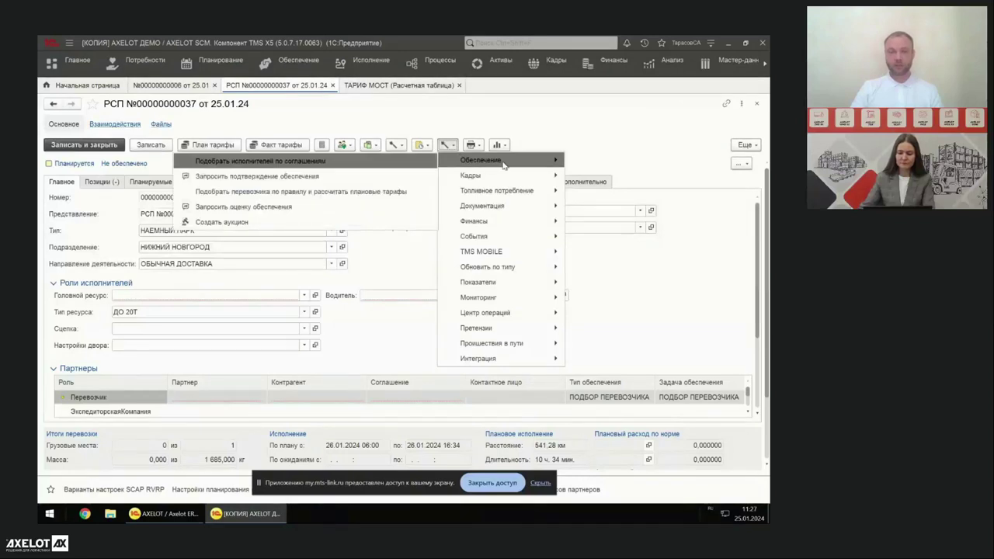
click(351, 164)
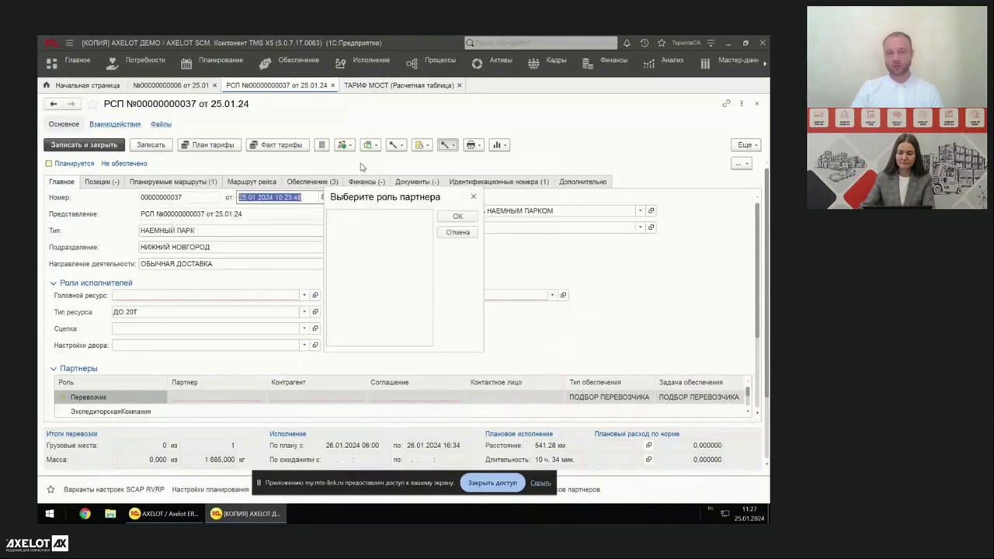
click(457, 217)
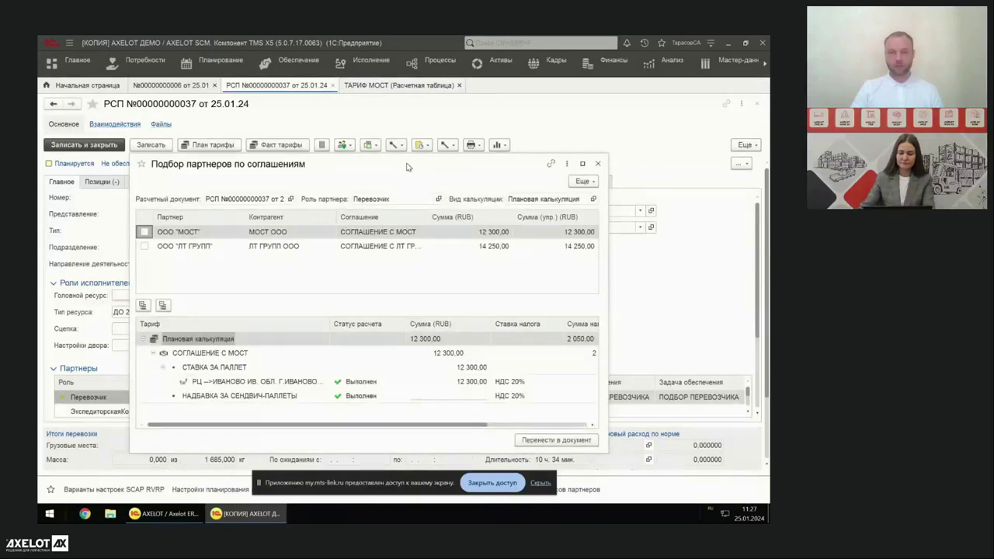
Step: Compare the planned tariff costs of the two proposed carriers and transfer ООО "МОСТ" into the trip document
drag(410, 165, 416, 169)
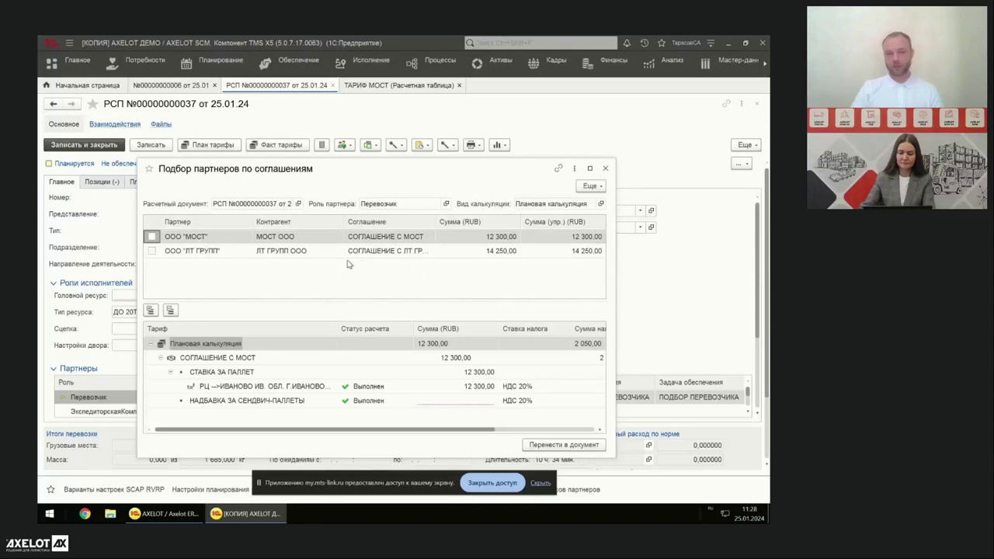
click(308, 252)
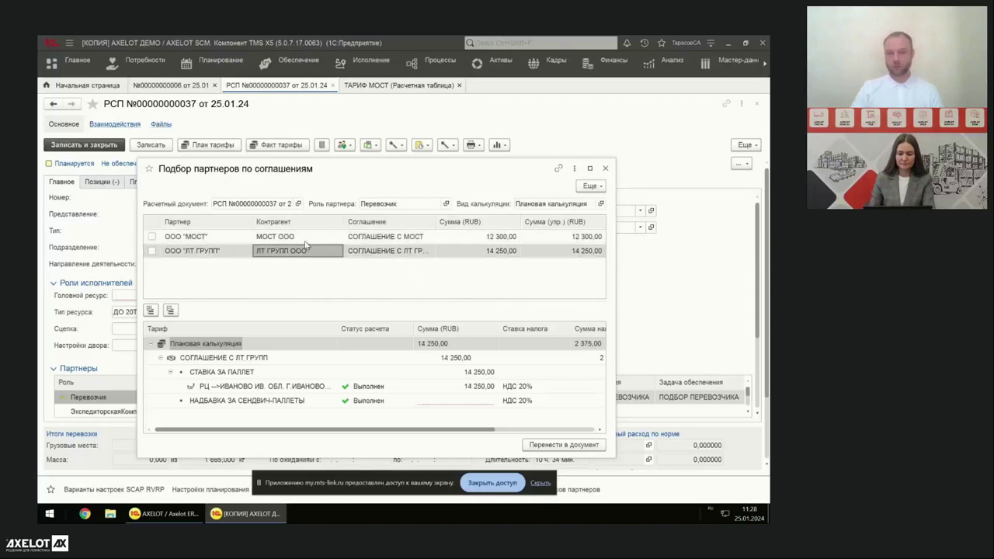
click(206, 242)
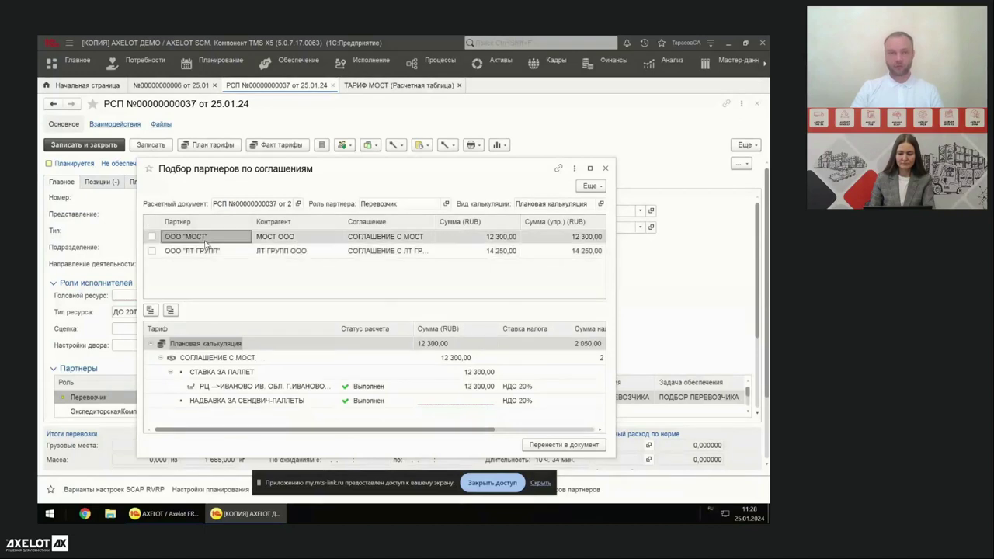
click(468, 240)
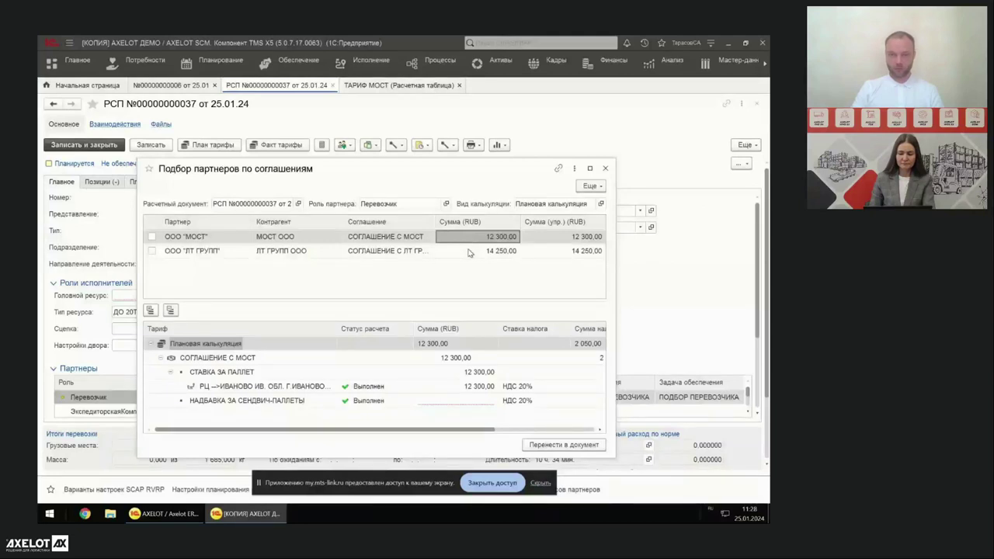
click(474, 254)
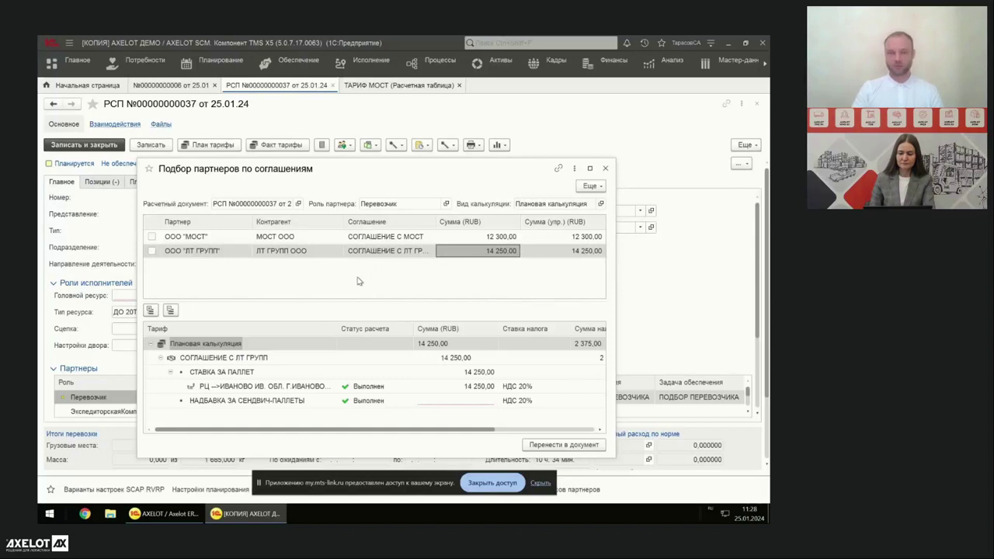
click(152, 237)
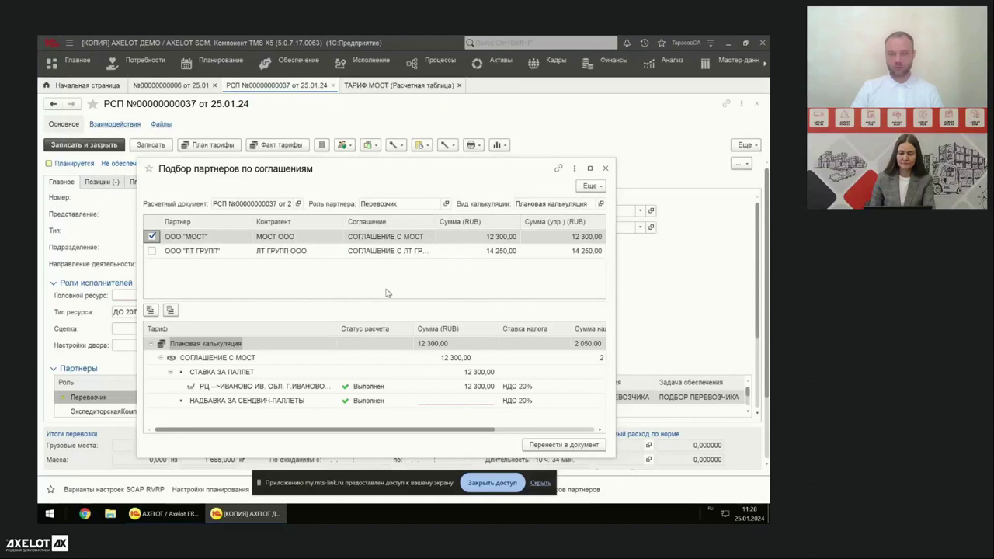
click(599, 449)
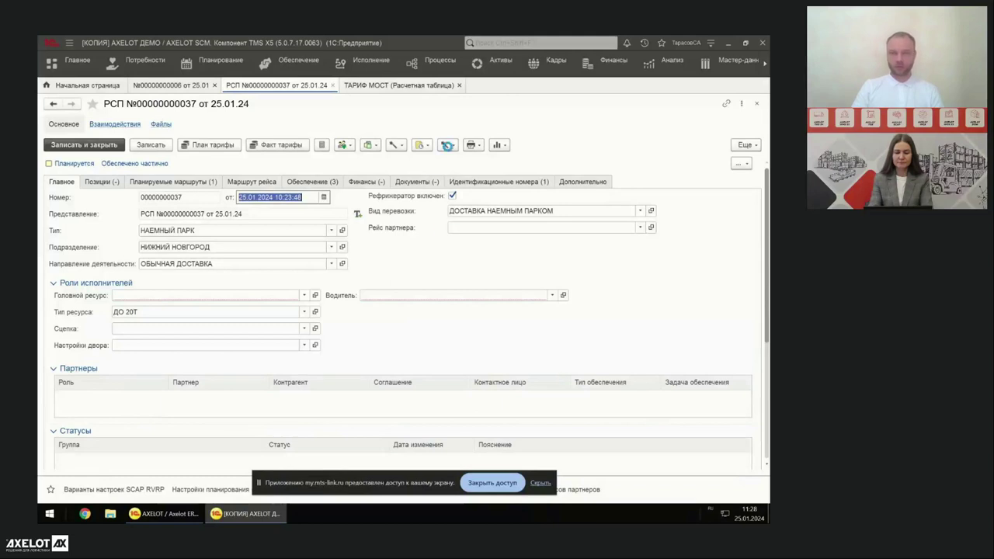
Step: Request a supply cost estimate from the trip document, creating a ЗАПРОС ЦЕНЫ document
click(452, 147)
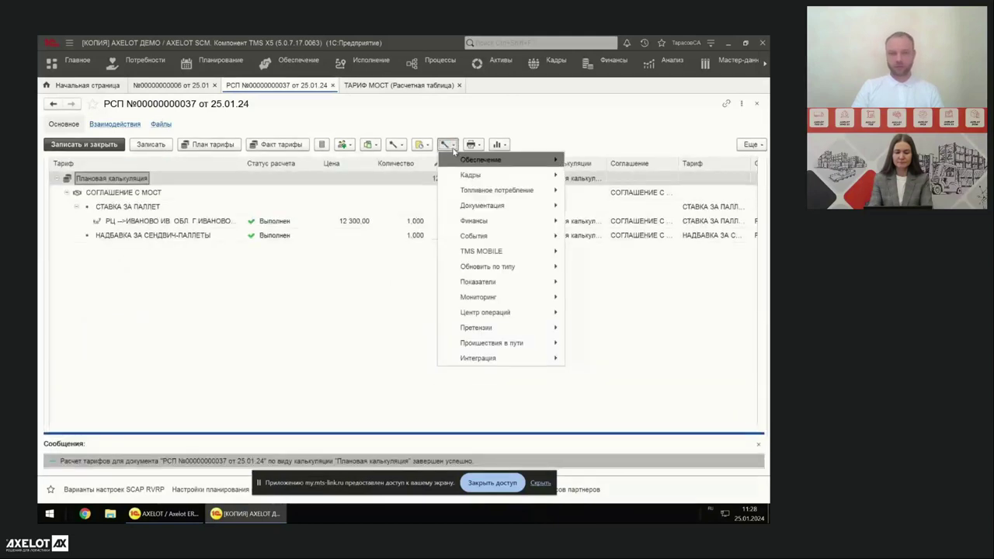
mouse_move(460, 164)
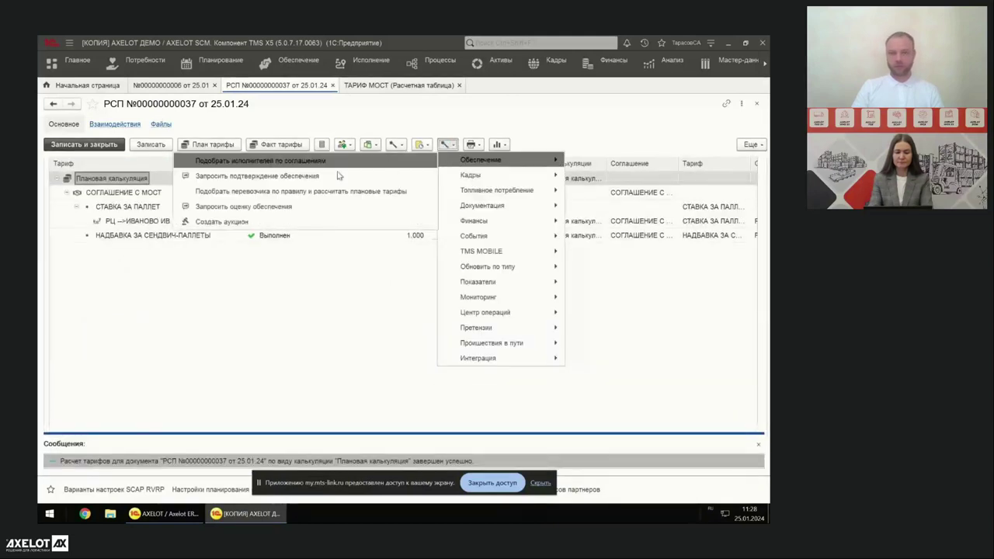
click(287, 209)
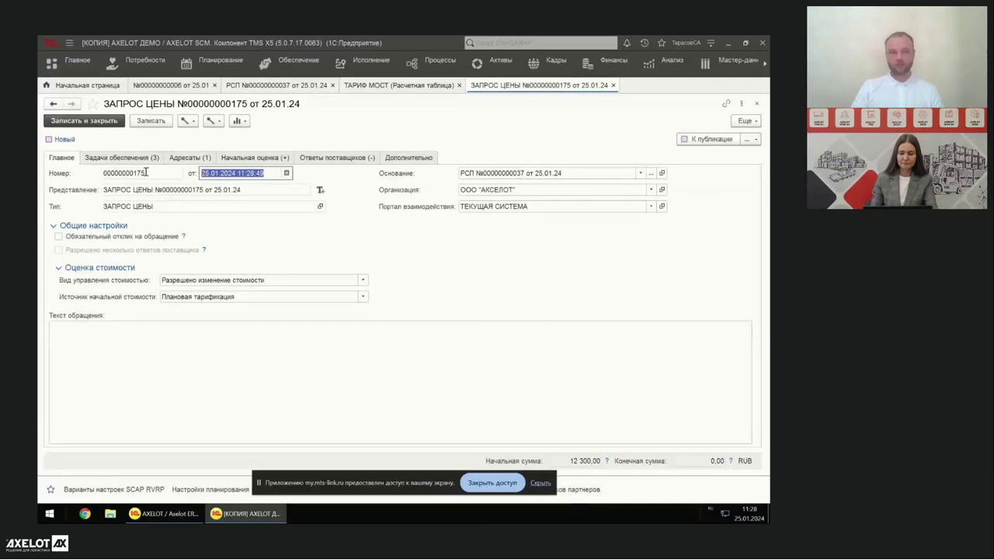
Step: Examine the price request's supply tasks under ПОДБОР ПЕРЕВОЗЧИКА, its addressees and the initial estimate amount
click(123, 159)
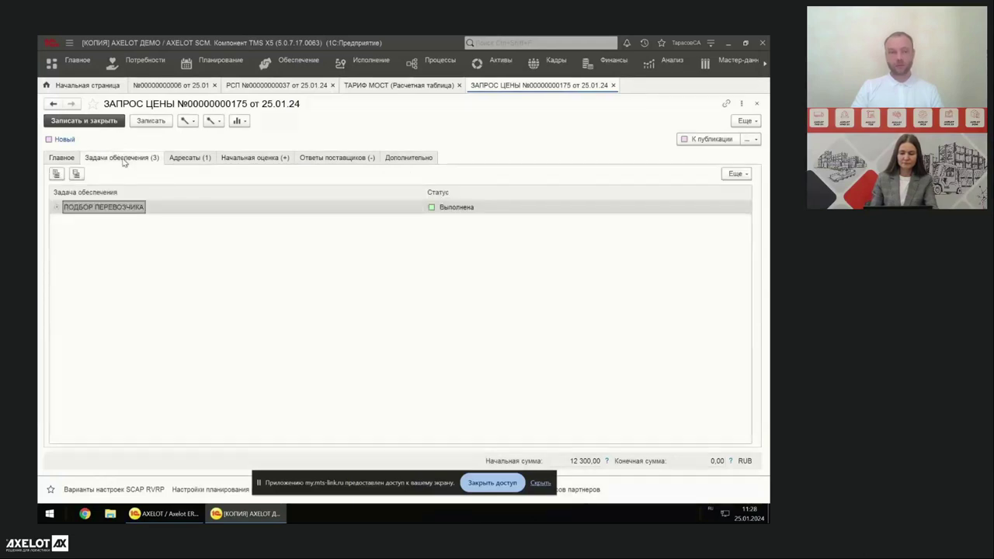
click(58, 208)
click(130, 222)
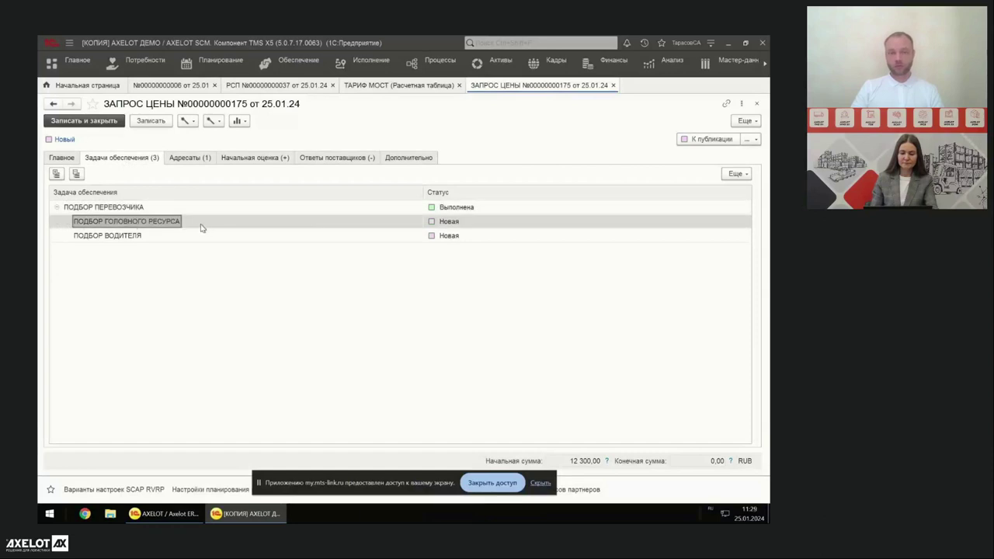
click(120, 235)
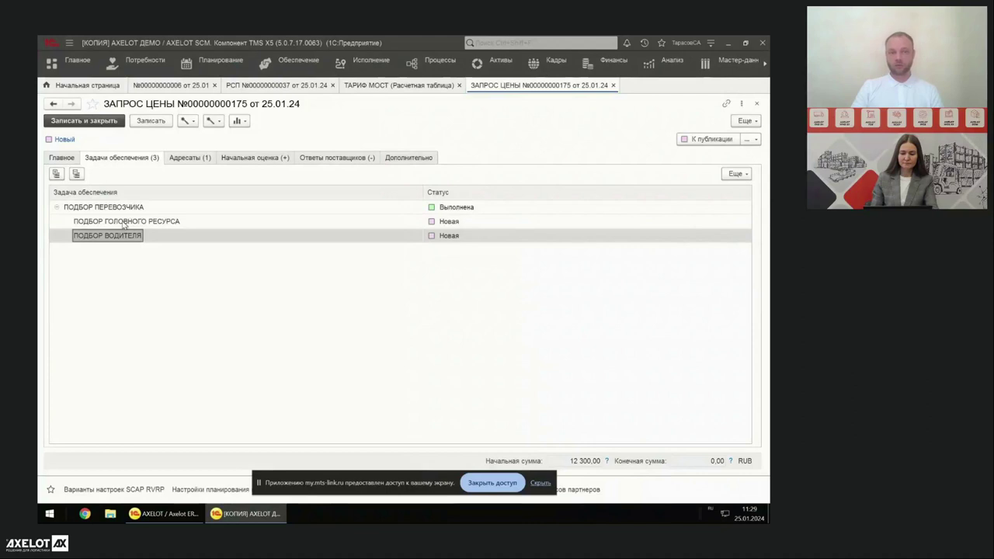
click(123, 222)
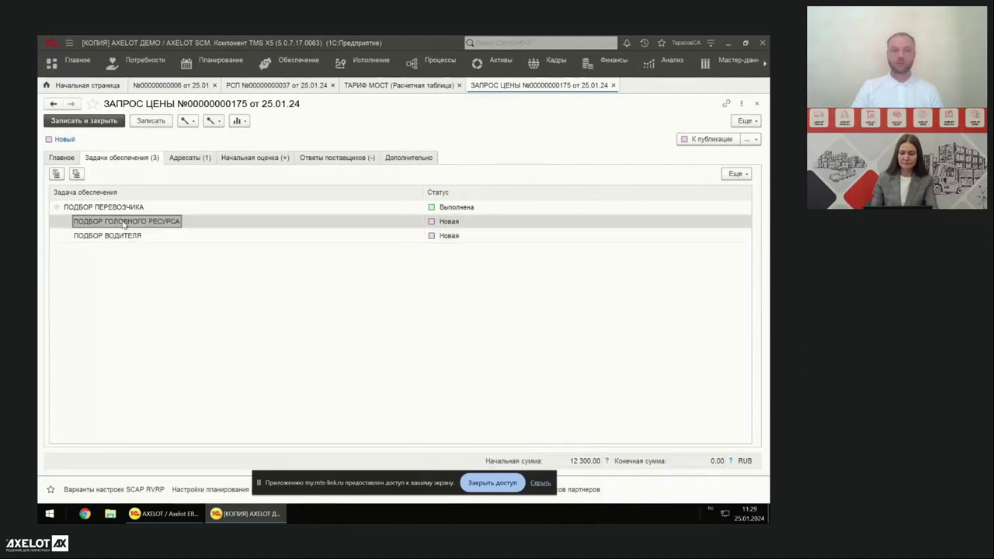
click(190, 159)
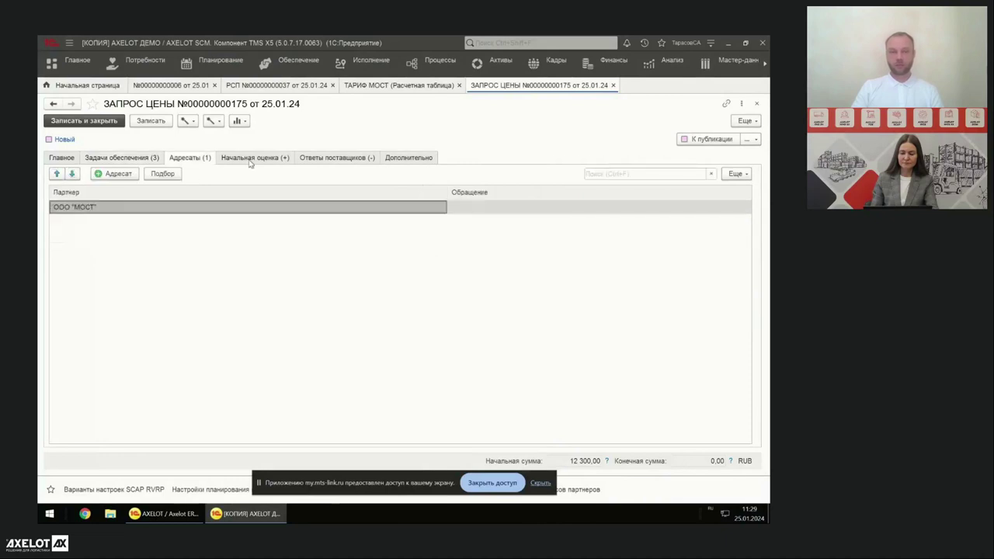
click(253, 158)
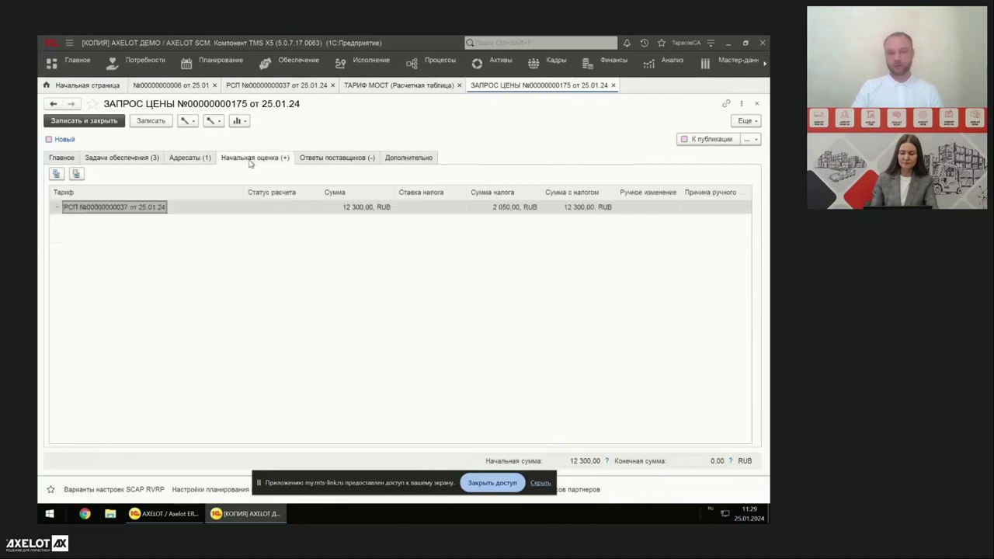
click(330, 210)
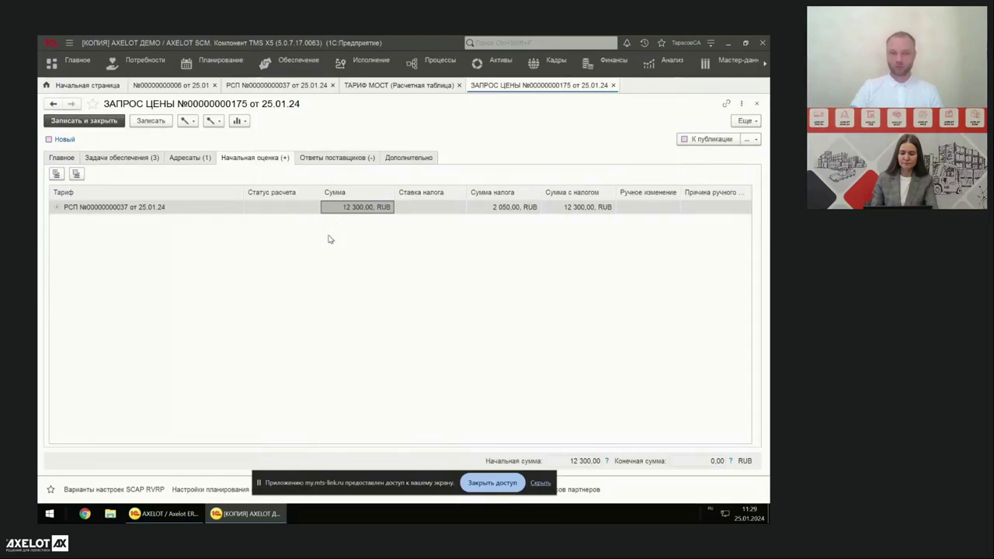
Step: Publish the price request to its addressee
click(694, 143)
click(703, 140)
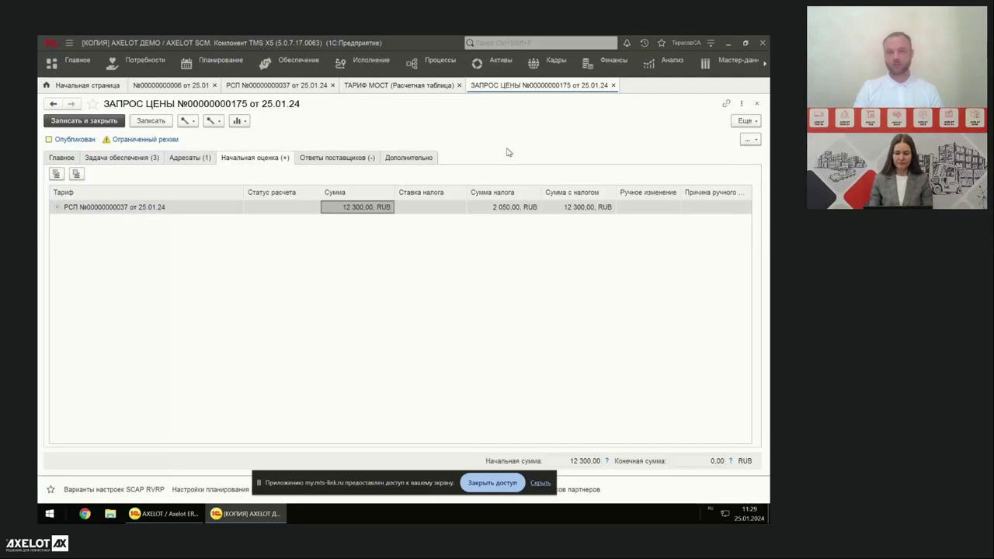
Step: Check the published price request's supplier answers, supply tasks, general settings and initial estimate
click(353, 158)
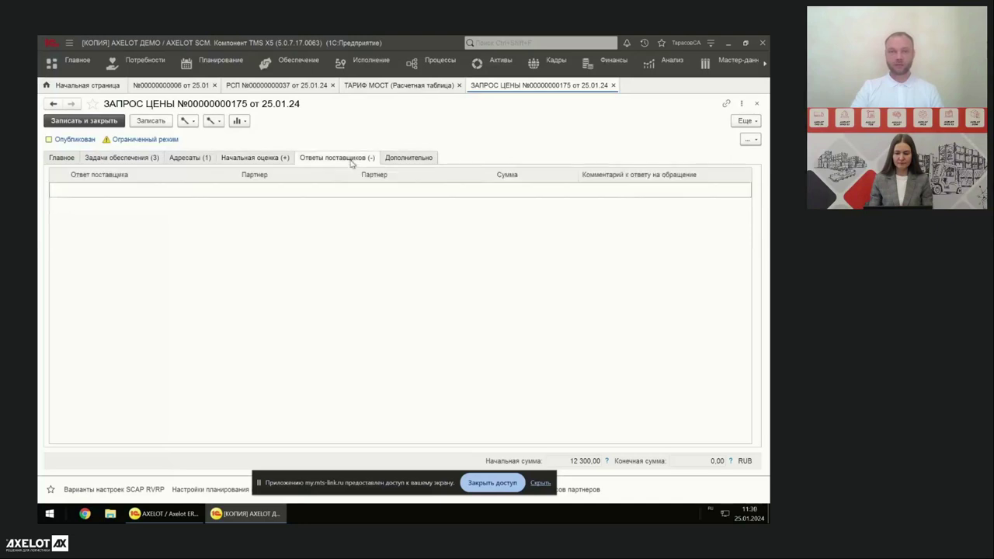
click(135, 160)
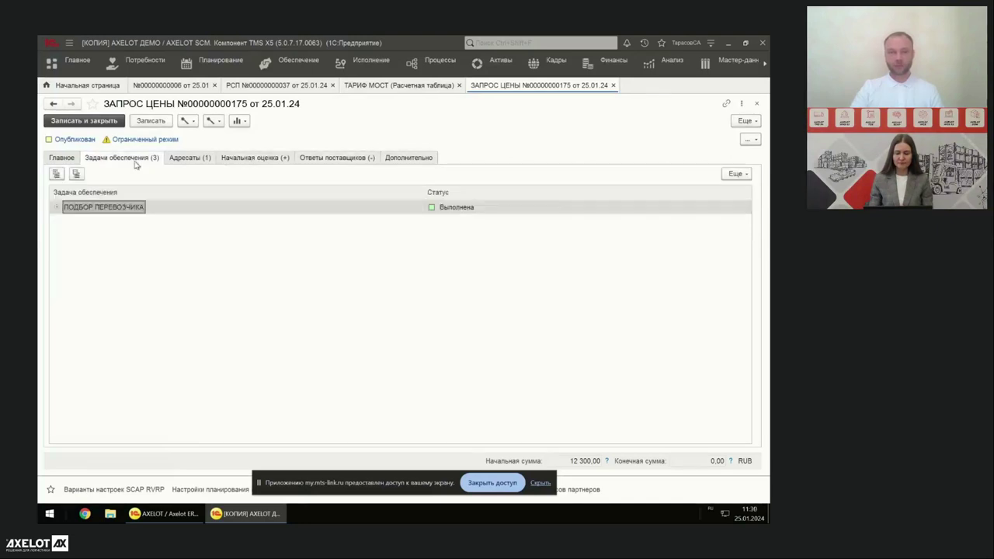
click(253, 158)
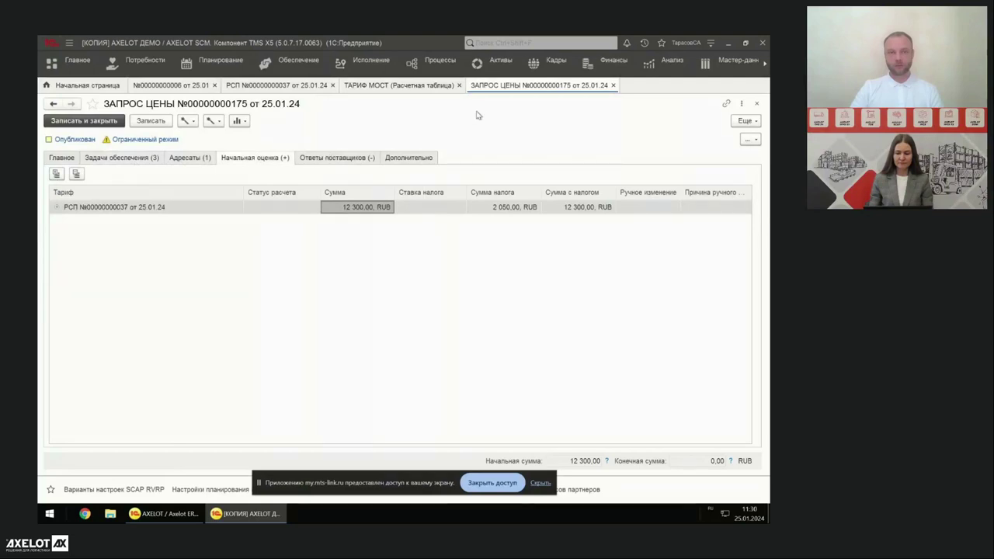
click(357, 160)
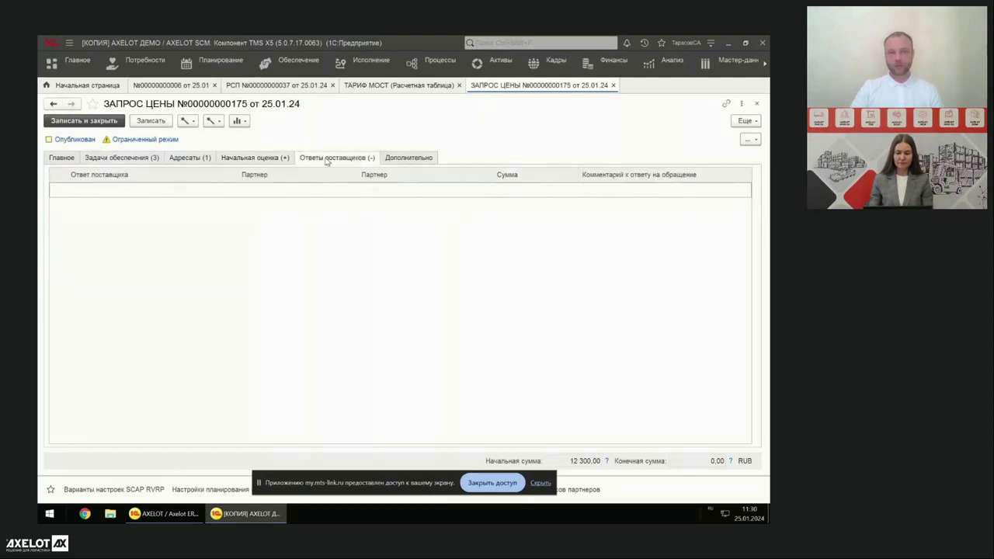
click(117, 163)
click(63, 160)
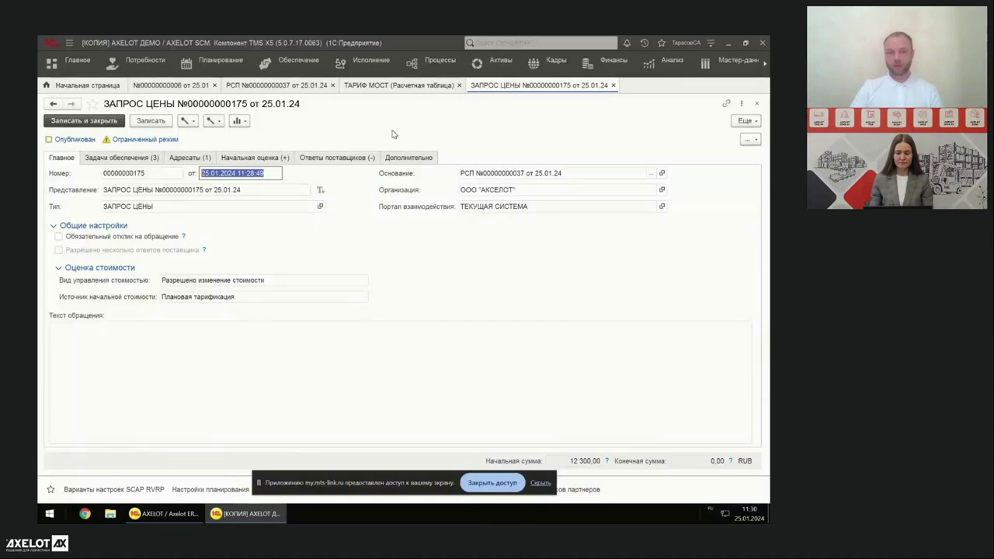
click(339, 159)
click(238, 158)
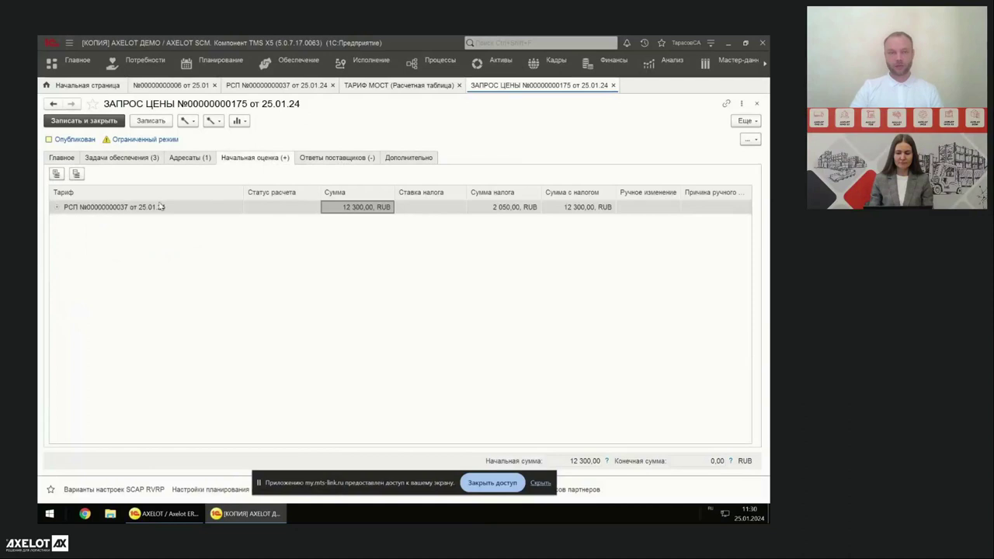
Step: Open the appeal addressed to ООО "МОСТ" and start a new supplier answer to it
click(189, 161)
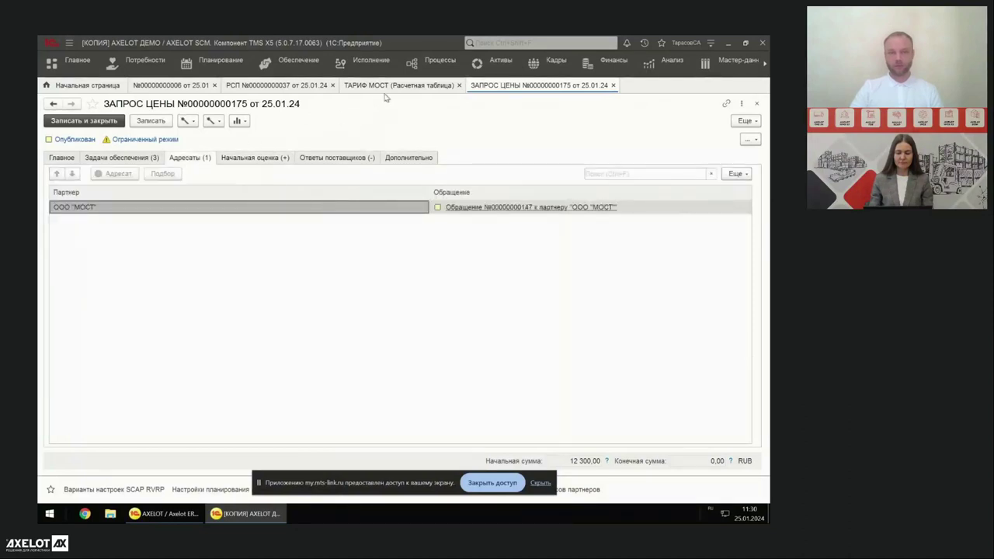
click(462, 208)
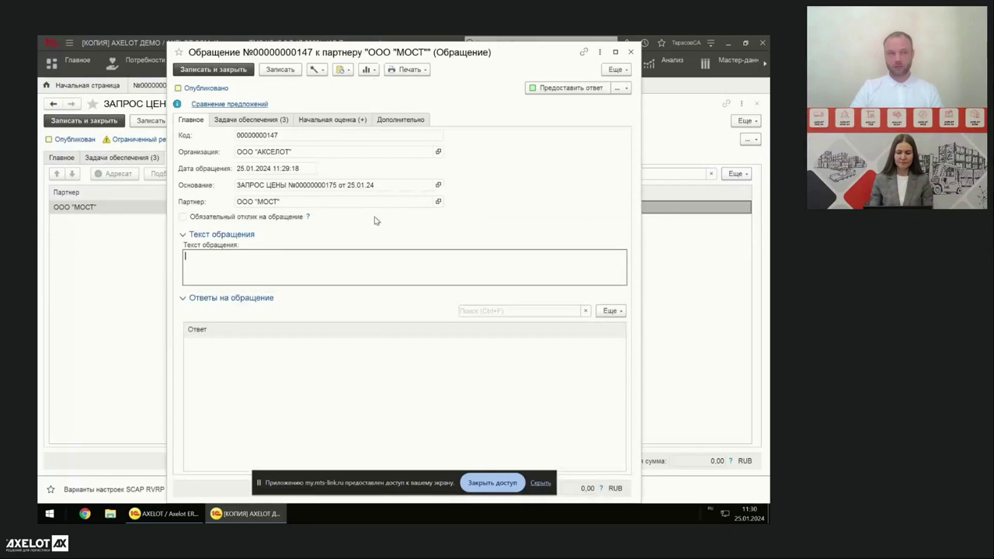
click(571, 89)
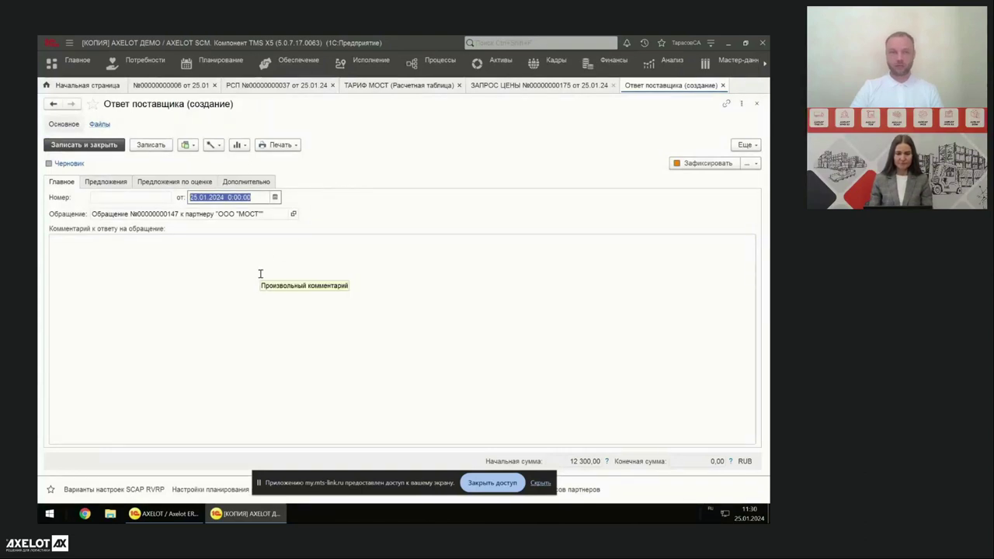
Step: Choose an individual from the full list of people as the driver proposed for ПОДБОР ВОДИТЕЛЯ in the supplier answer
click(194, 256)
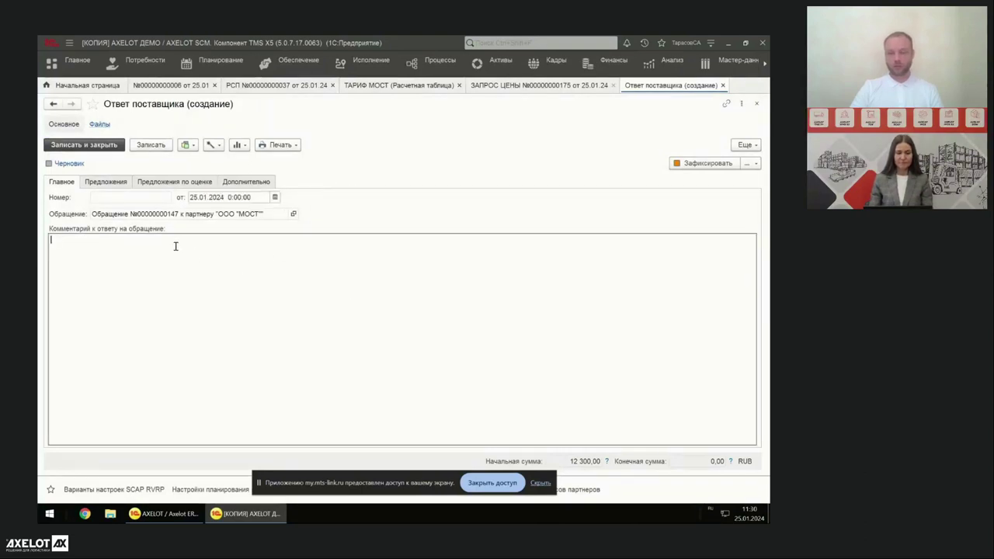
click(120, 185)
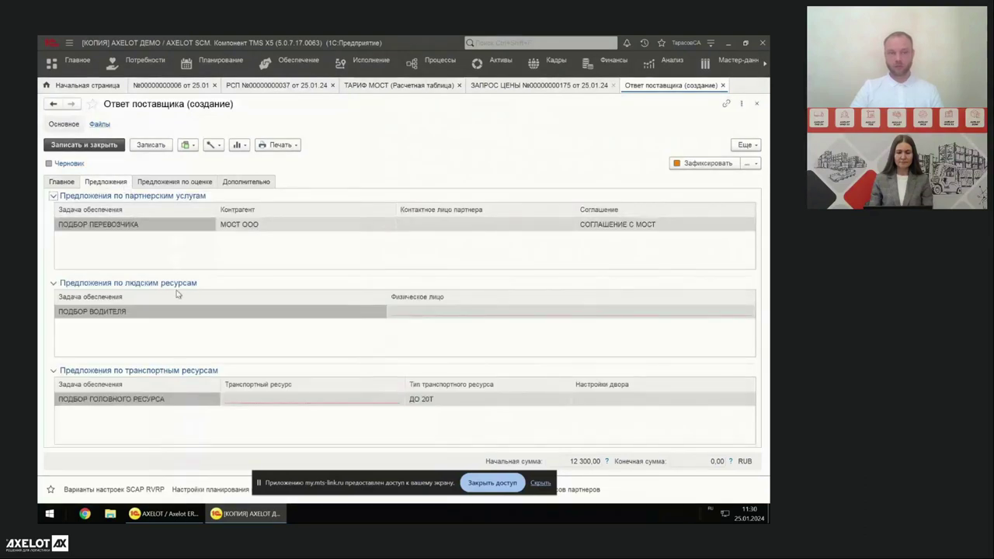
click(437, 311)
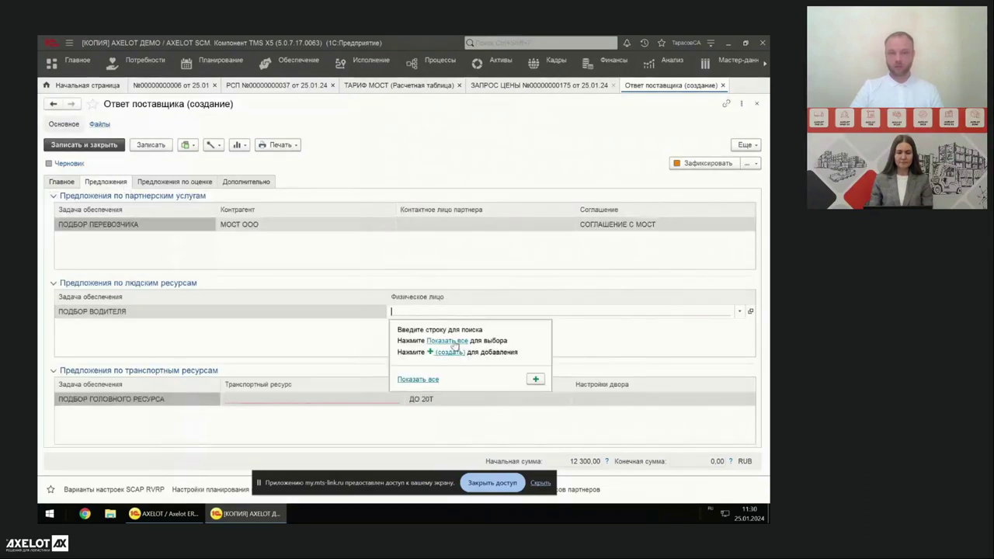
click(454, 340)
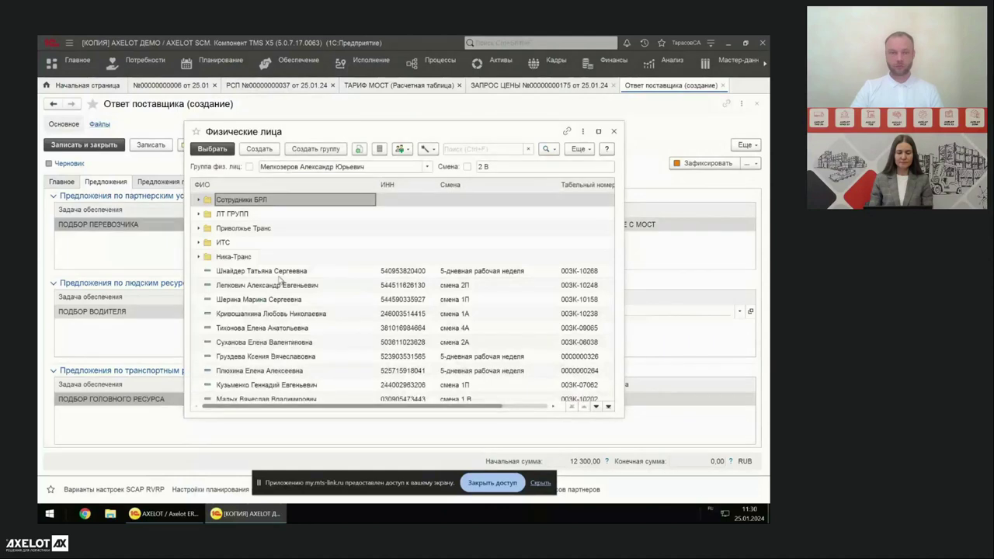
click(264, 342)
click(261, 359)
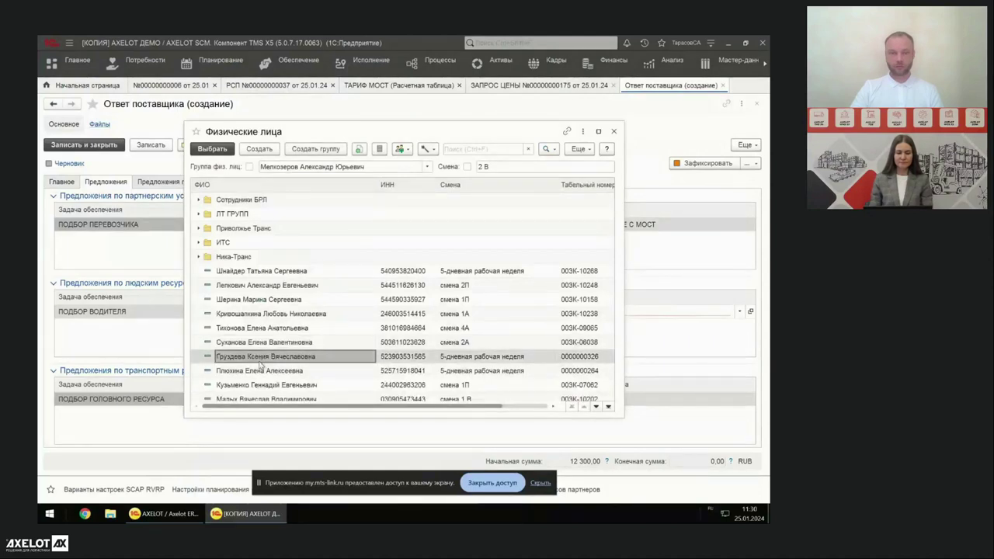
double_click(279, 356)
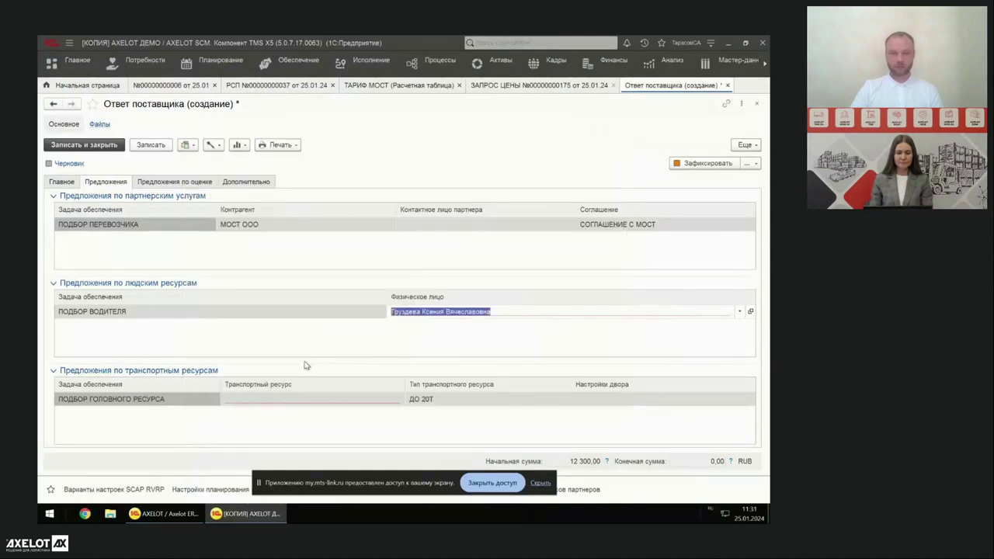
click(372, 399)
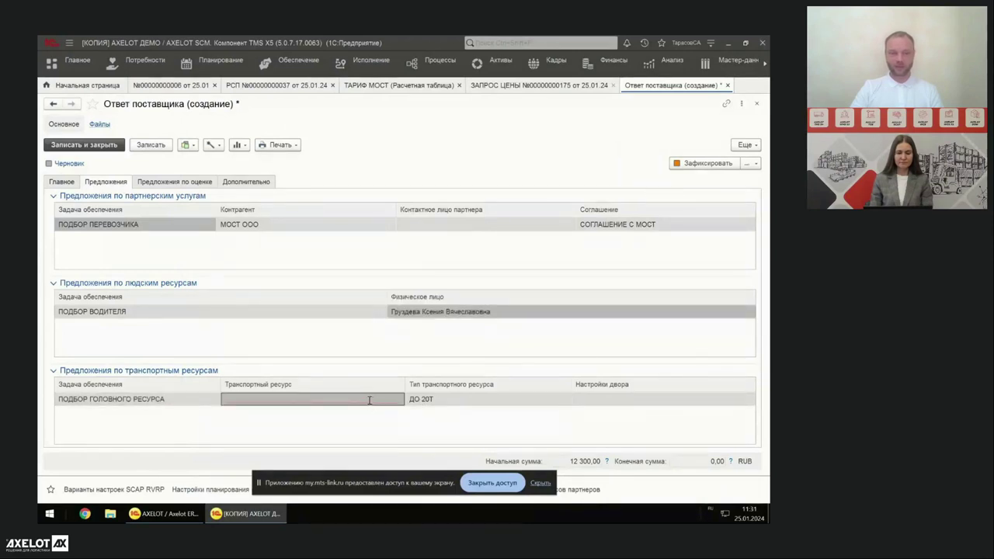
click(369, 400)
click(264, 436)
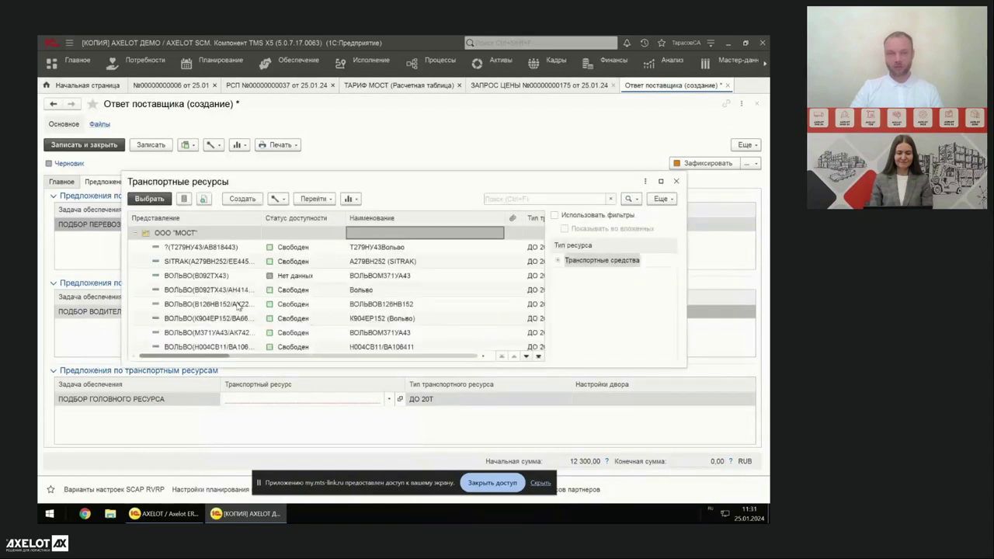
click(239, 305)
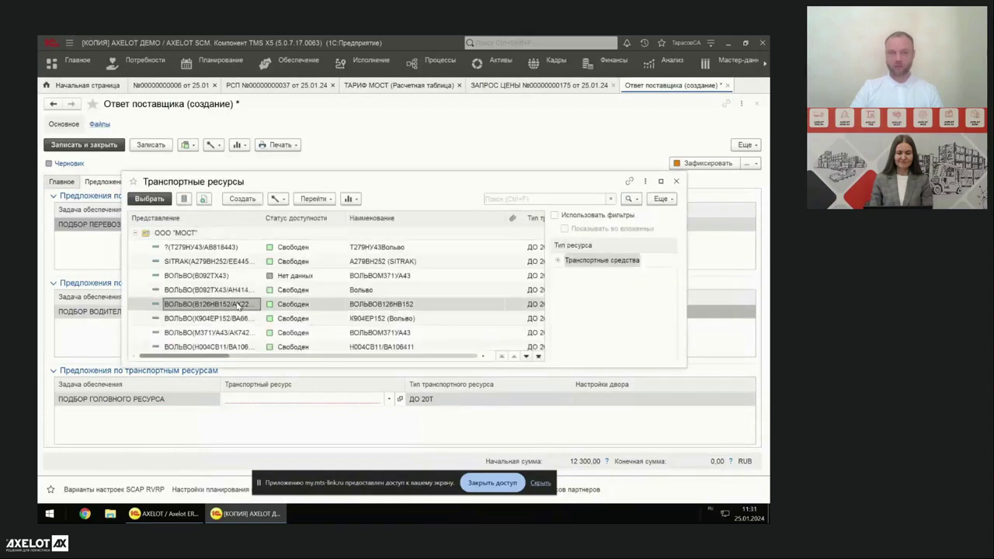
double_click(231, 305)
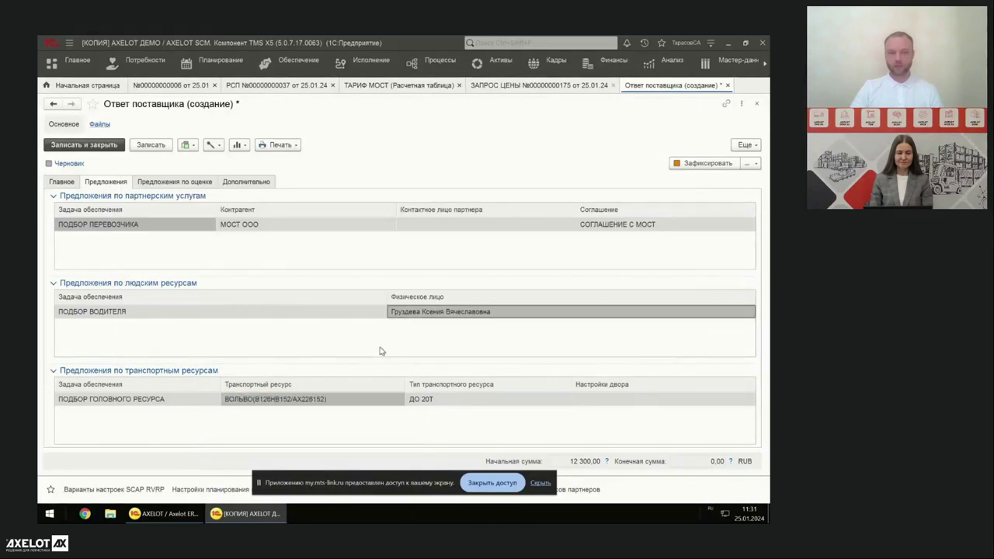
click(464, 402)
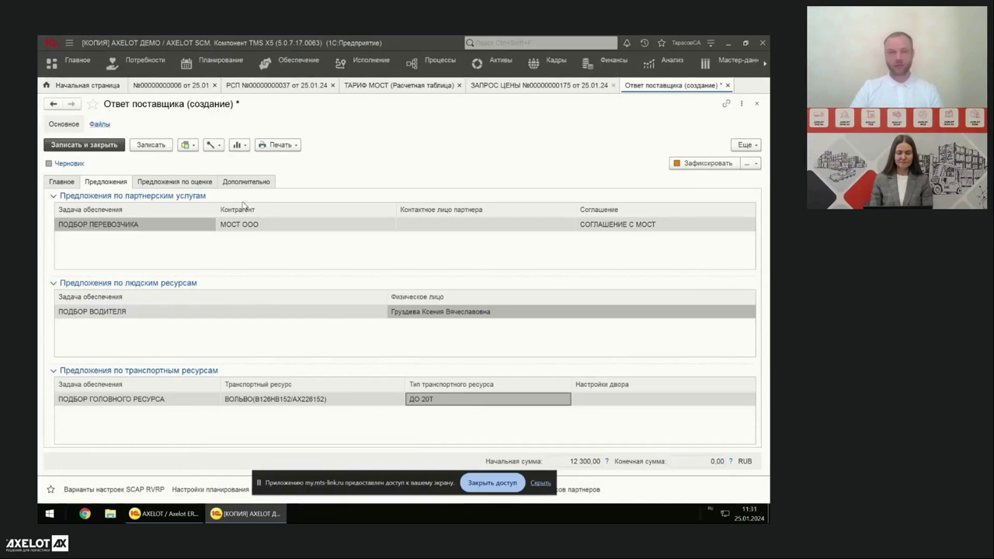
Step: Examine the answer's price proposal down to the route amount under СТАВКА ЗА ПАЛЛЕТ, leaving that amount unedited
click(183, 185)
click(57, 232)
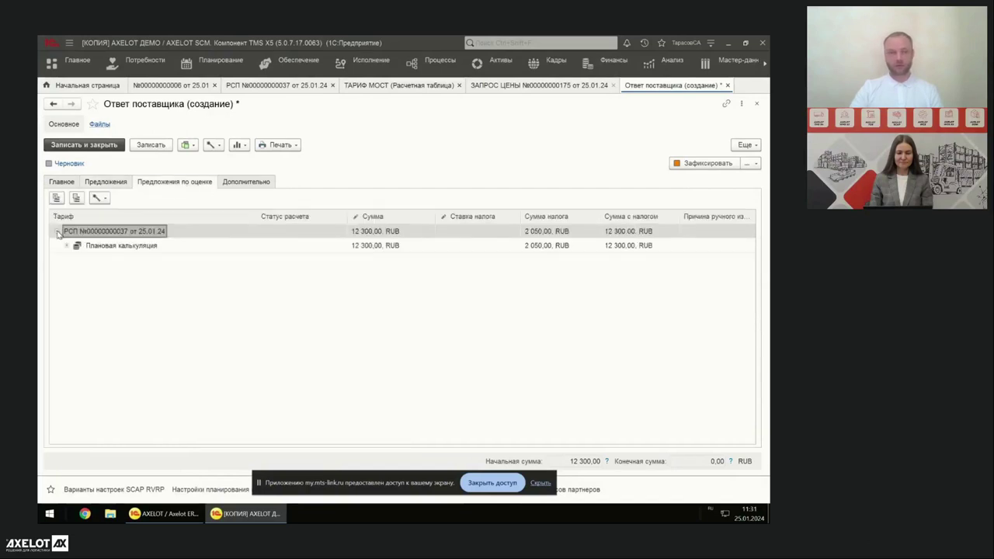
click(67, 245)
click(76, 259)
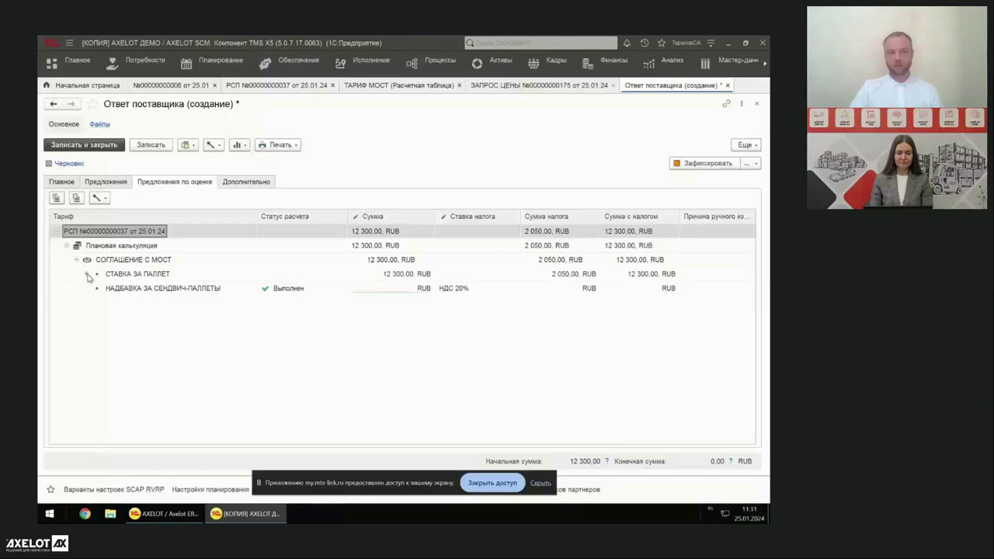
click(86, 273)
click(393, 291)
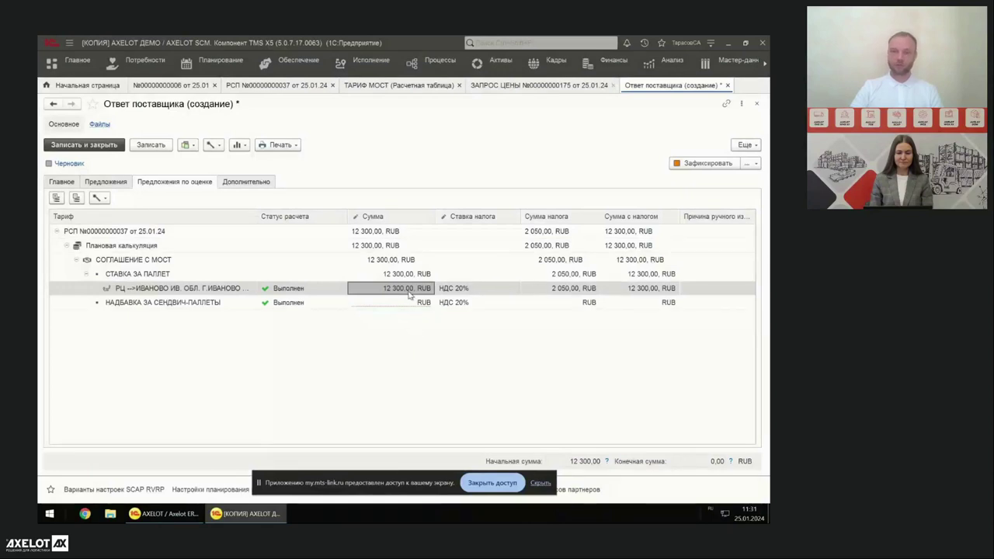
click(411, 293)
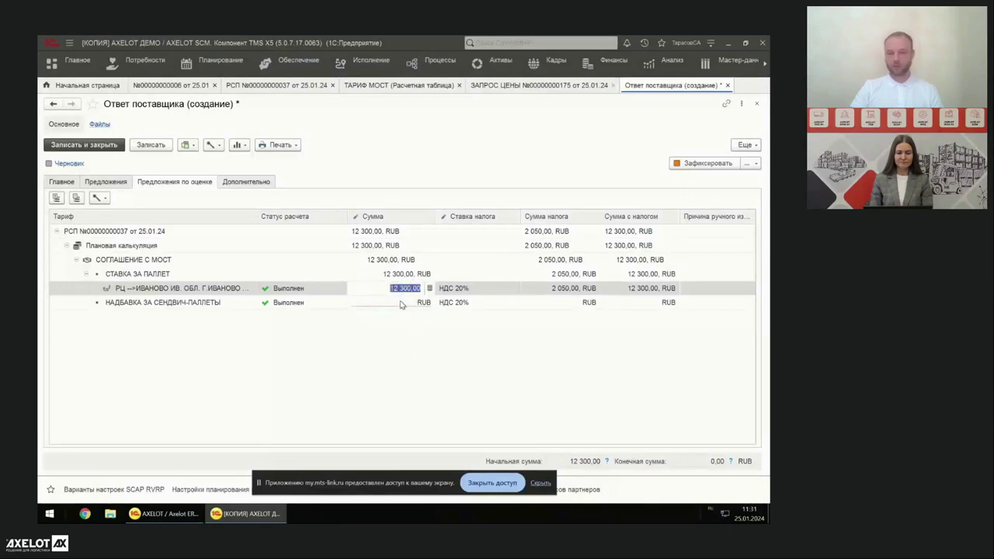
click(403, 324)
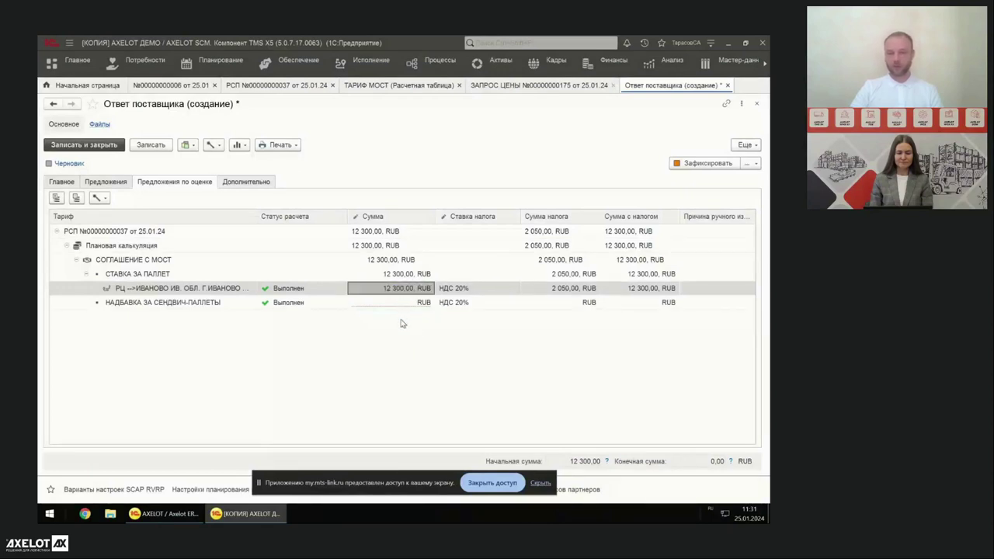
Step: Save and fix the supplier answer, and return to the price request, closing the appeal window
click(703, 164)
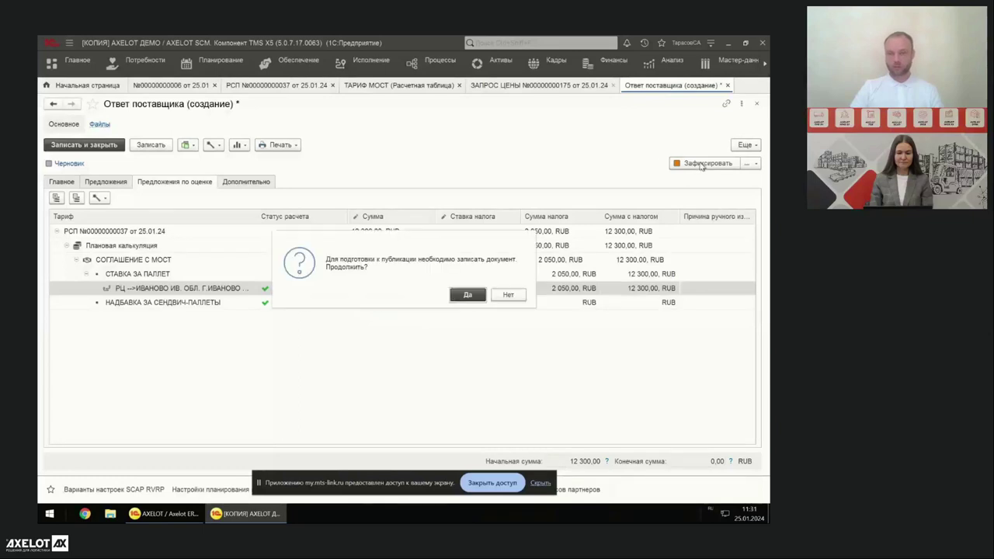
click(468, 295)
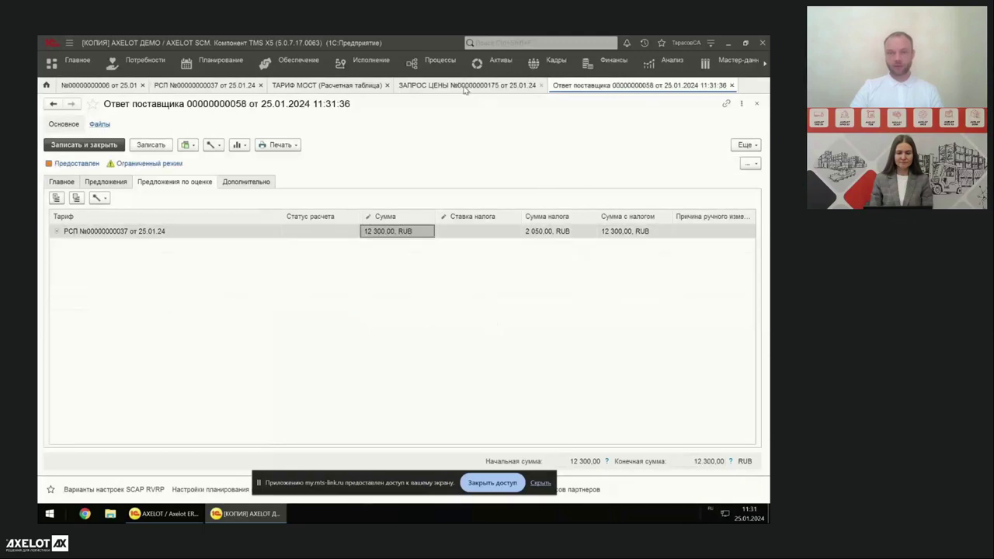
click(464, 87)
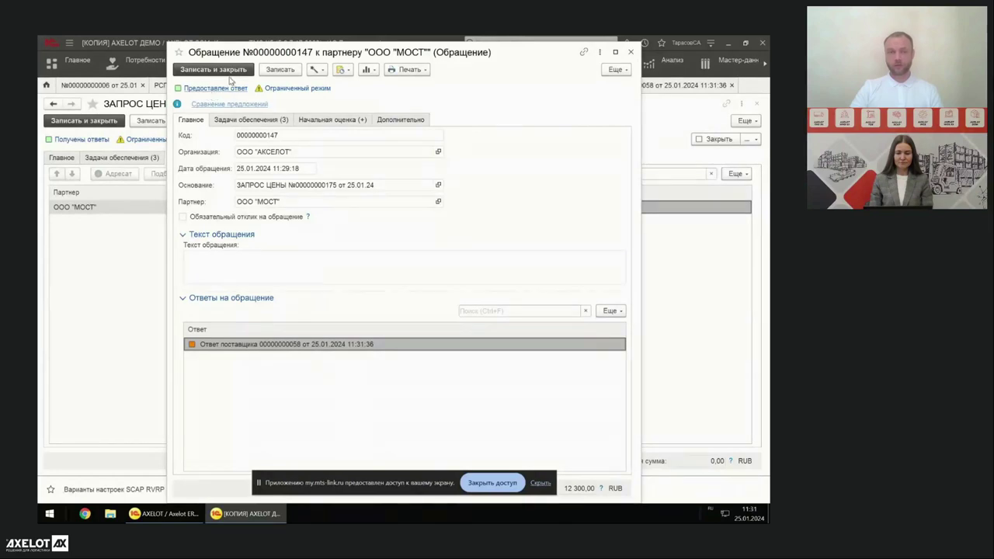
click(630, 53)
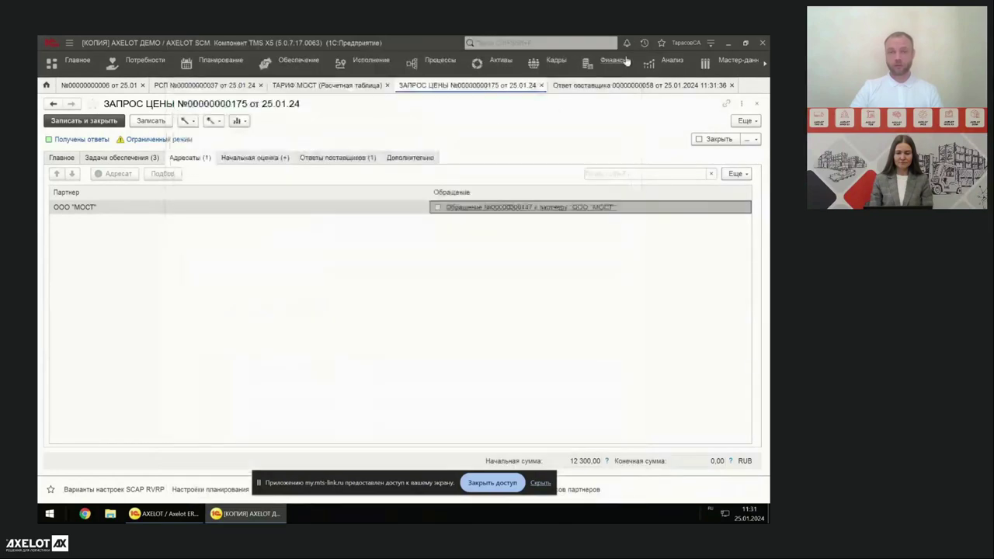
Step: Set ООО "МОСТ"'s answer as the price request's confirmed answer, and save and close the request
click(333, 159)
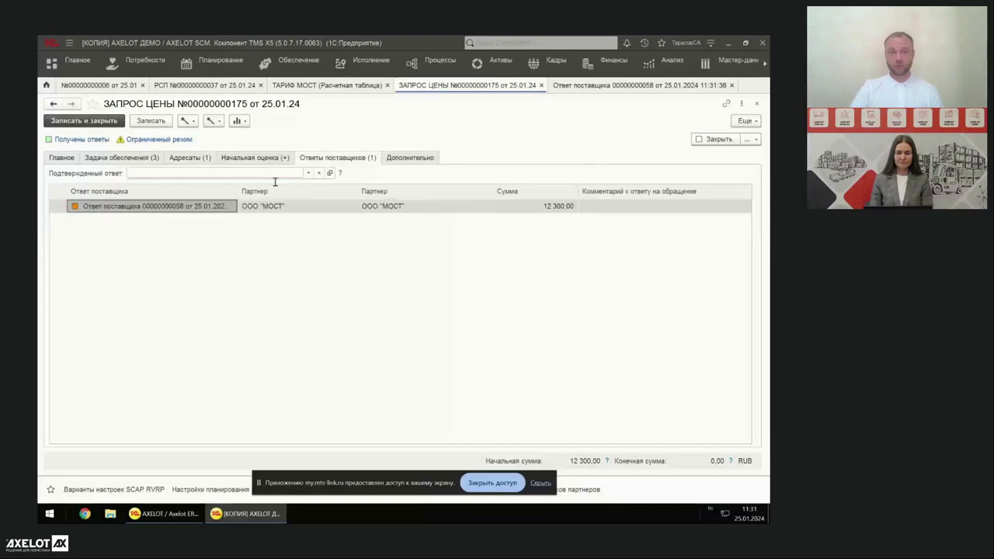
double_click(212, 208)
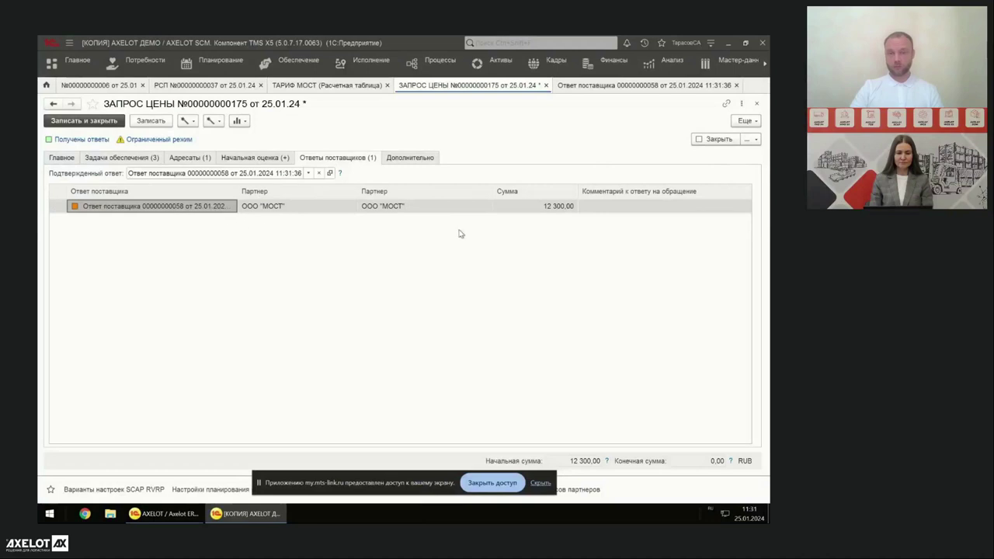
click(716, 140)
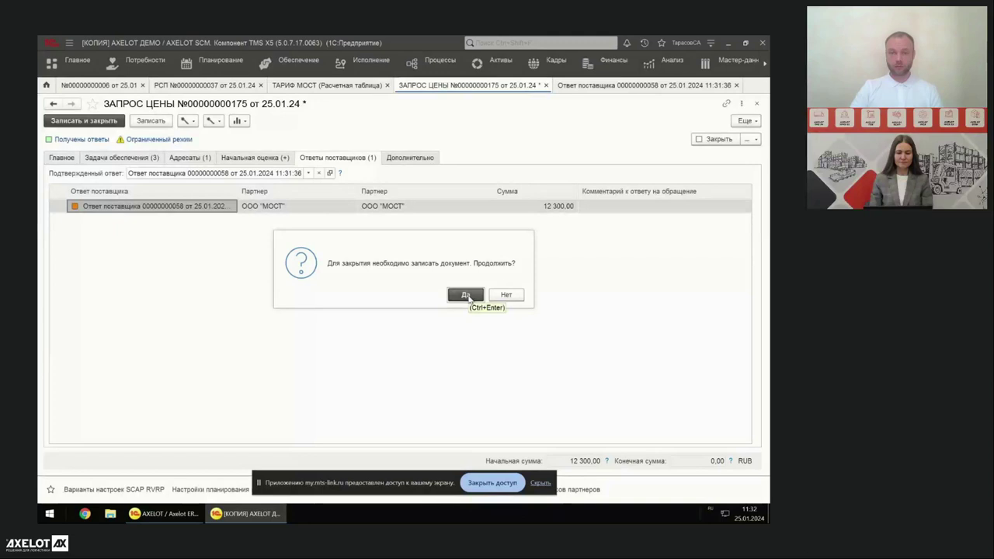
click(466, 295)
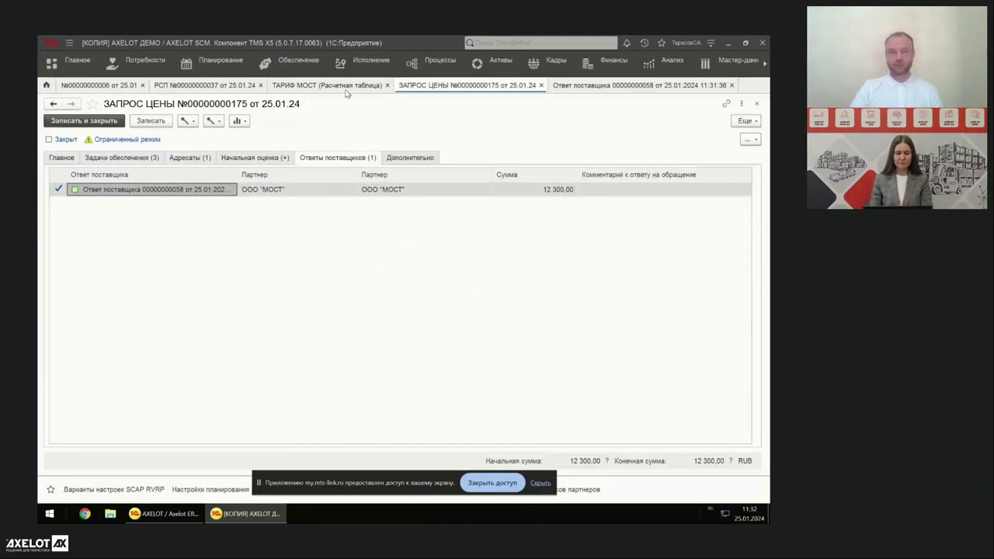
Step: Check the vehicle, driver and carrier assigned in the РСП trip's main details, dismissing its messages
click(204, 86)
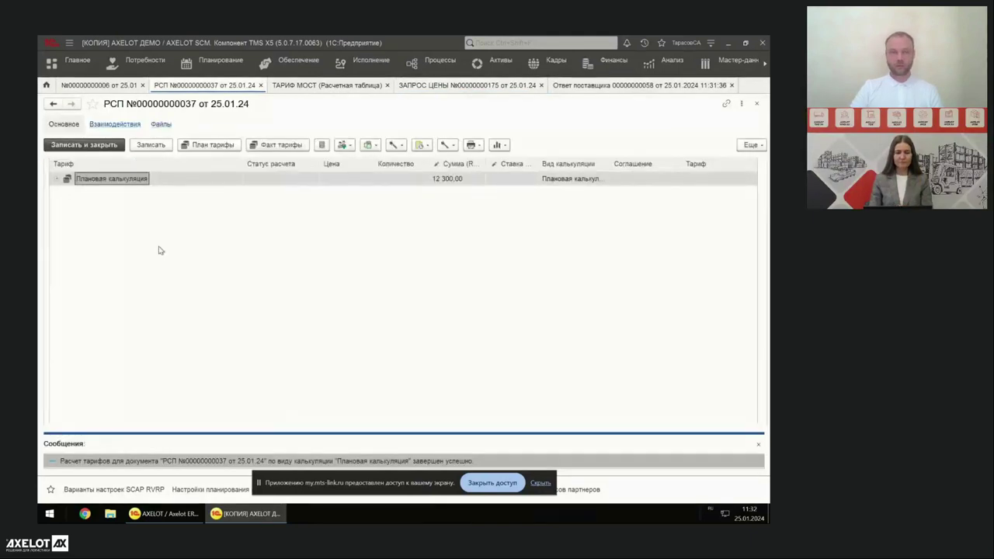
click(62, 182)
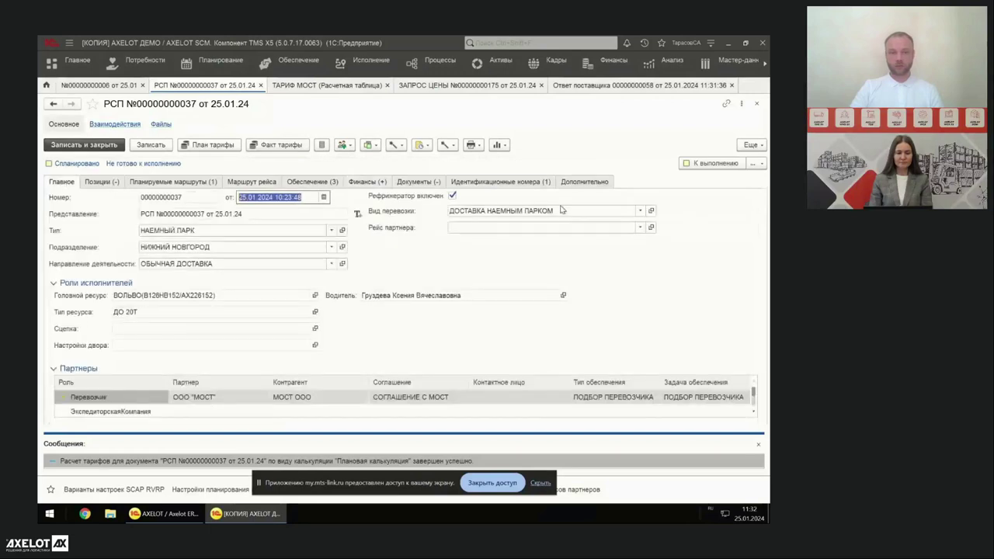
click(758, 444)
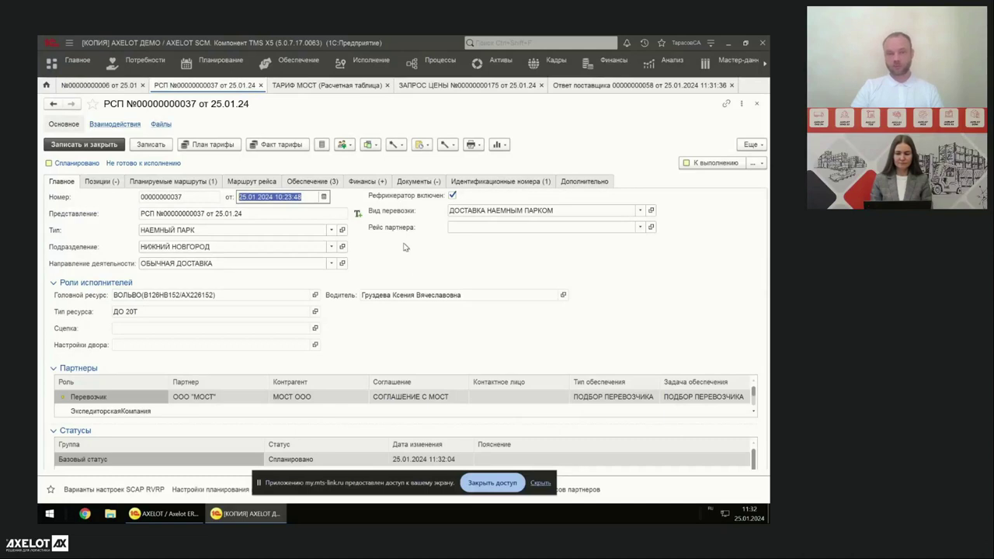
Step: Examine the ТАРИФ МОСТ calculation table's dimensions and its tariff rows by delivery geozone
click(332, 87)
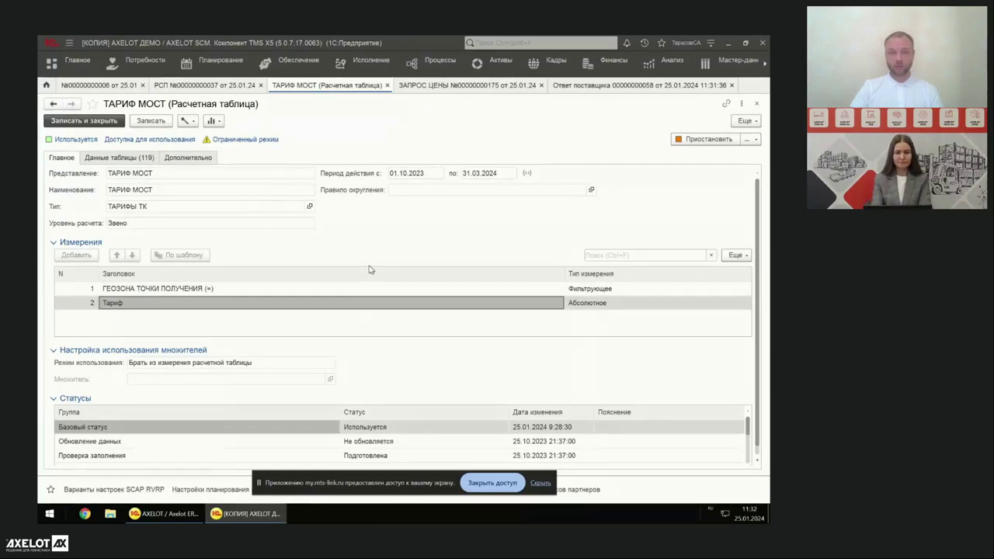
click(295, 292)
click(278, 305)
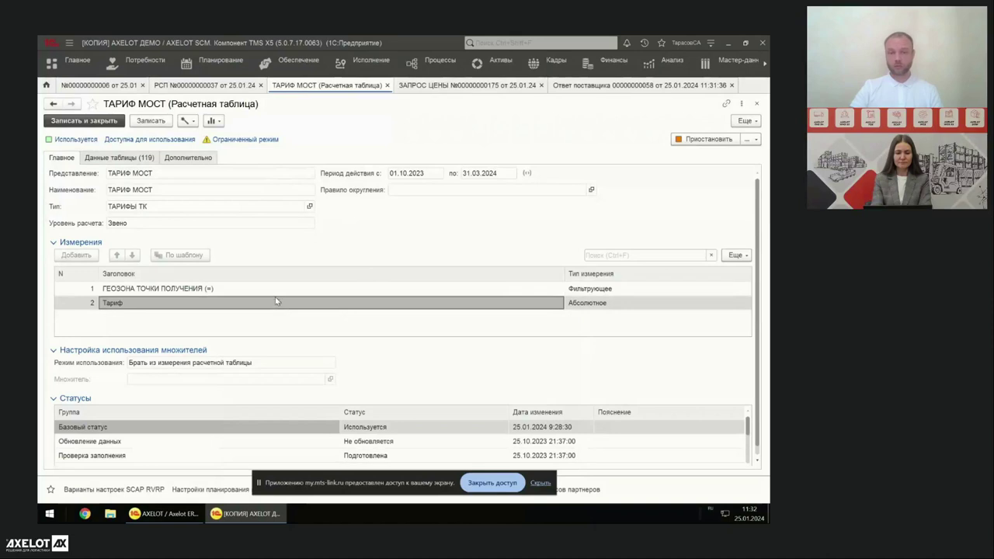
click(273, 291)
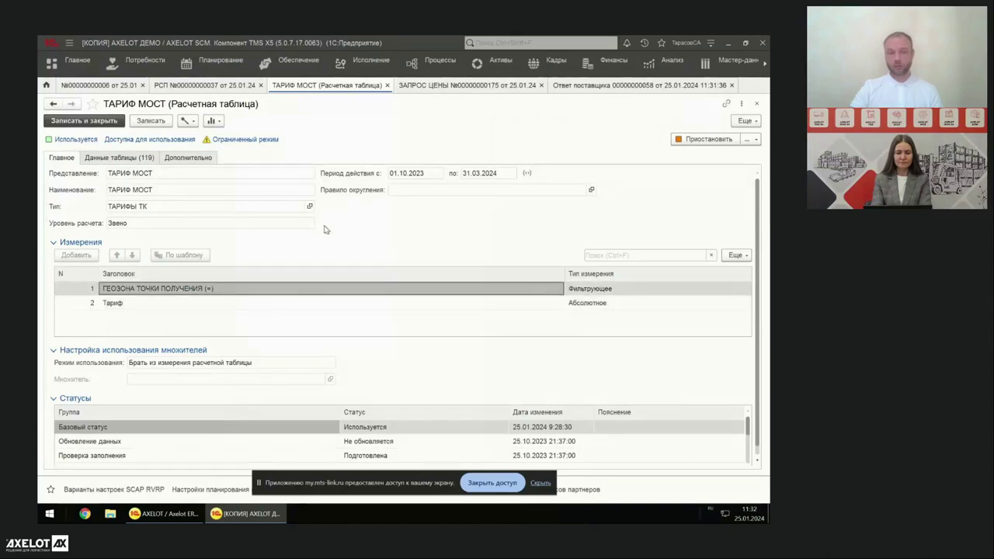
click(120, 157)
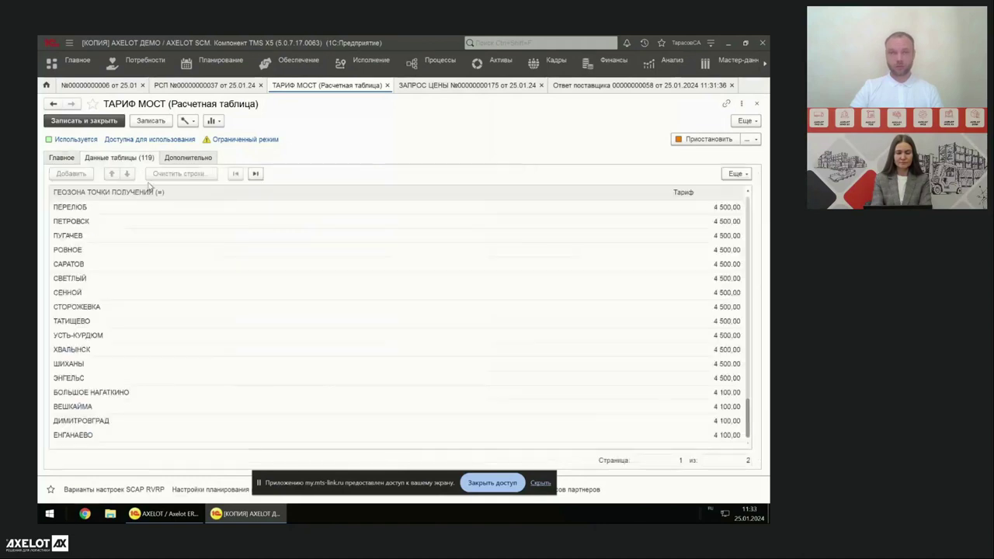
click(143, 235)
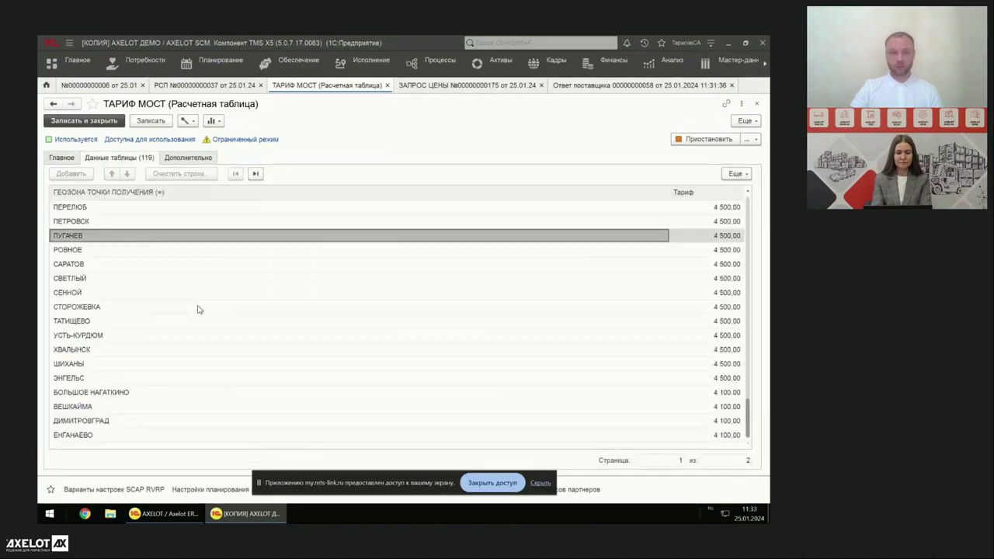
scroll(198, 310, up, 15)
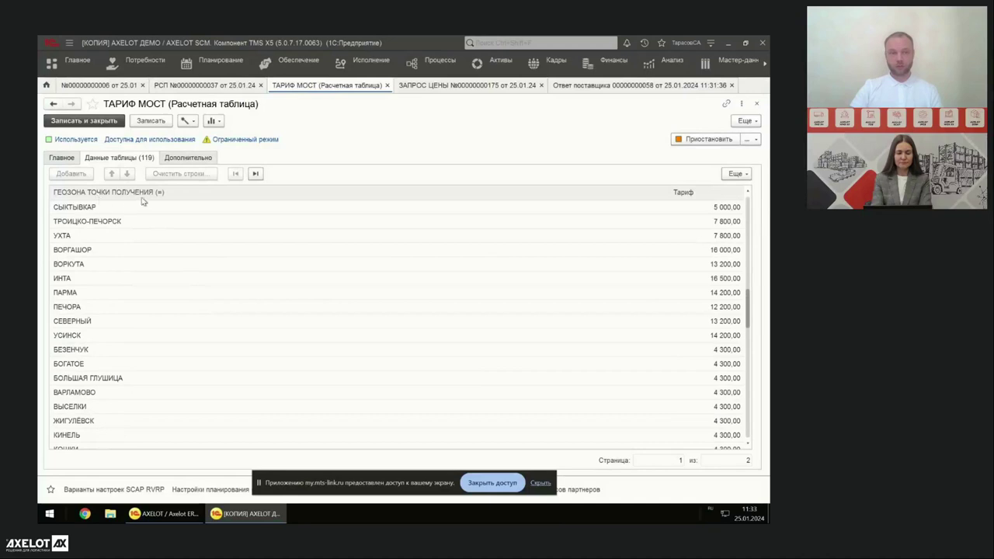
click(172, 206)
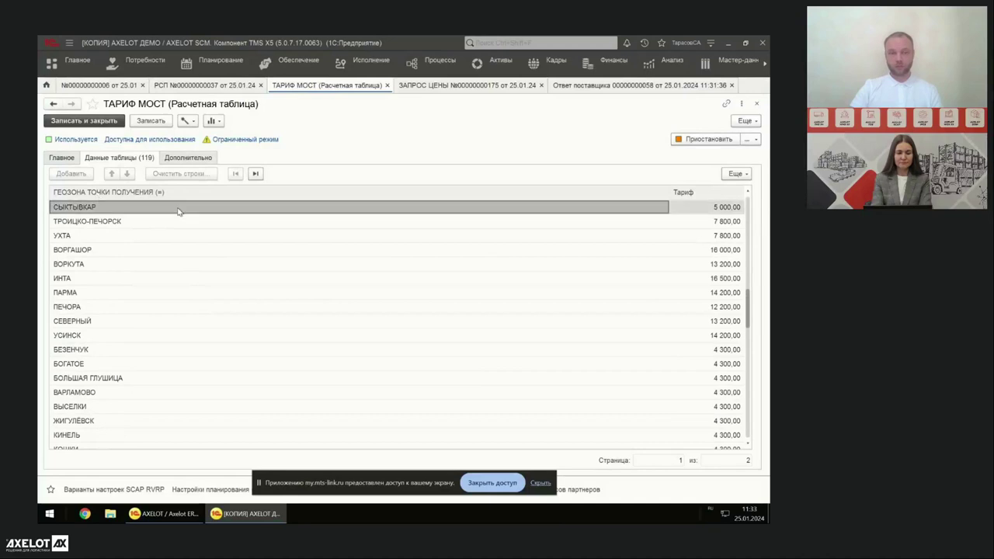
click(246, 235)
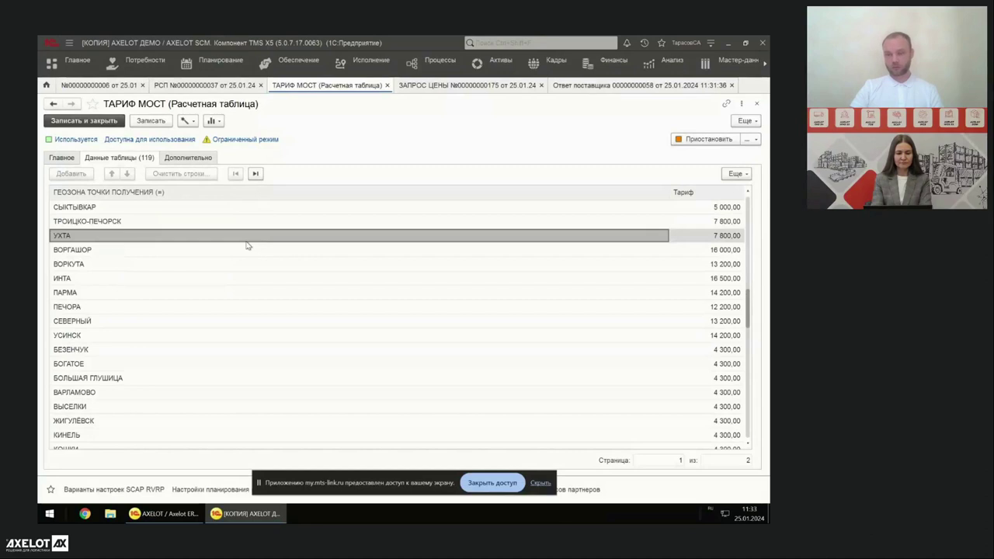
Step: Check the tariff for УХТА, and examine the Тариф dimension's calculation settings and multiplier, closing its settings window
click(702, 236)
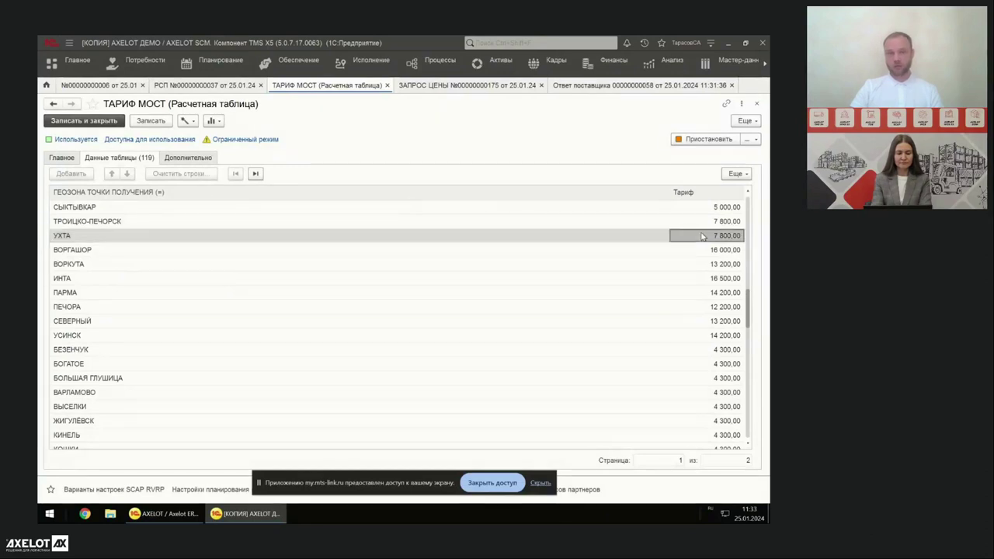
click(62, 158)
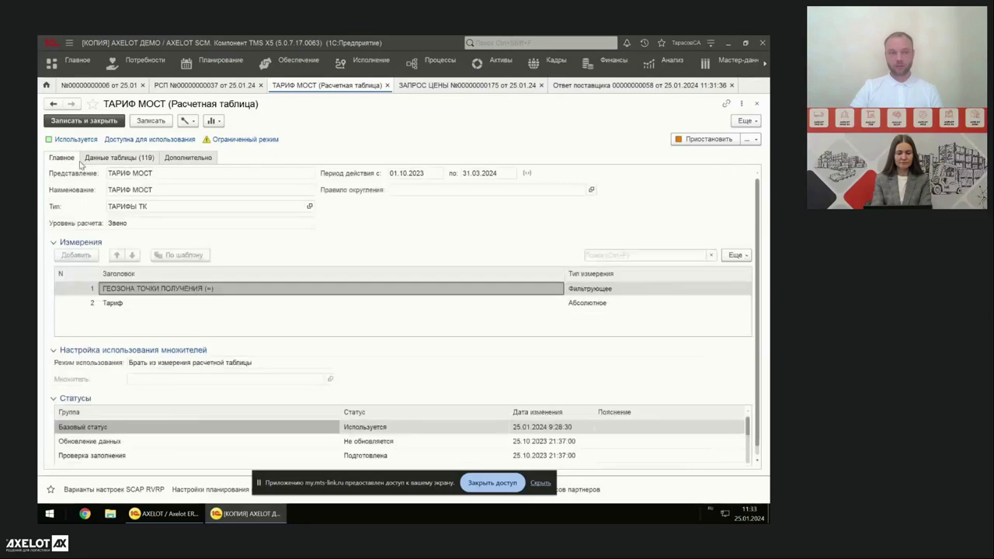
double_click(231, 302)
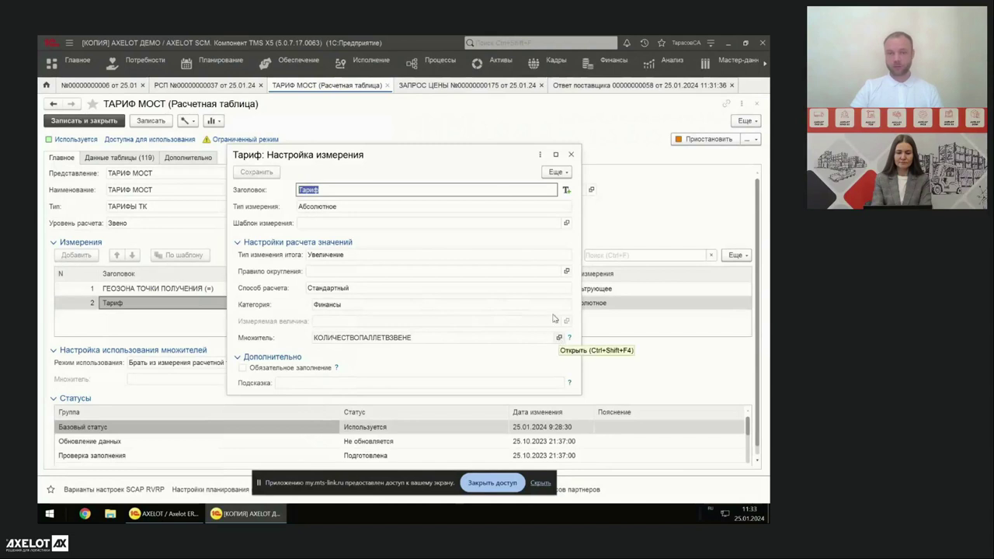
mouse_move(466, 157)
mouse_down()
mouse_move(492, 174)
mouse_move(517, 322)
mouse_move(455, 308)
mouse_move(474, 149)
mouse_up()
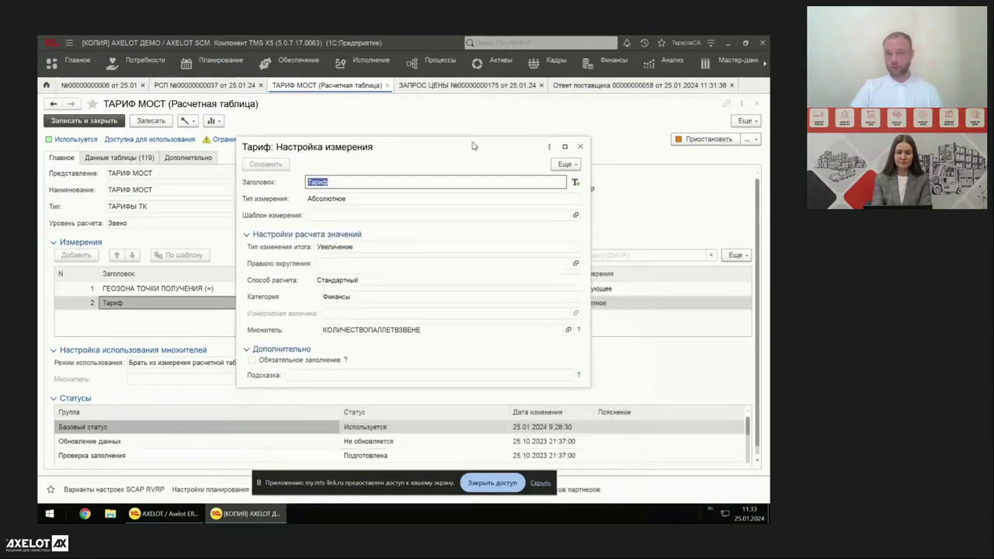
click(580, 147)
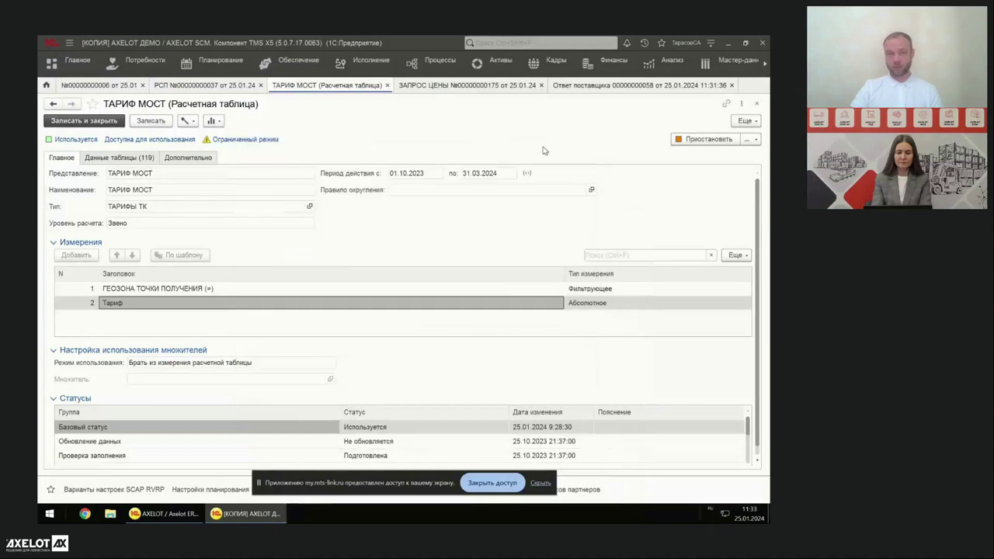
Step: Review the ТАРИФ МОСТ table's geozone data and additional properties, and return to its main details
click(133, 159)
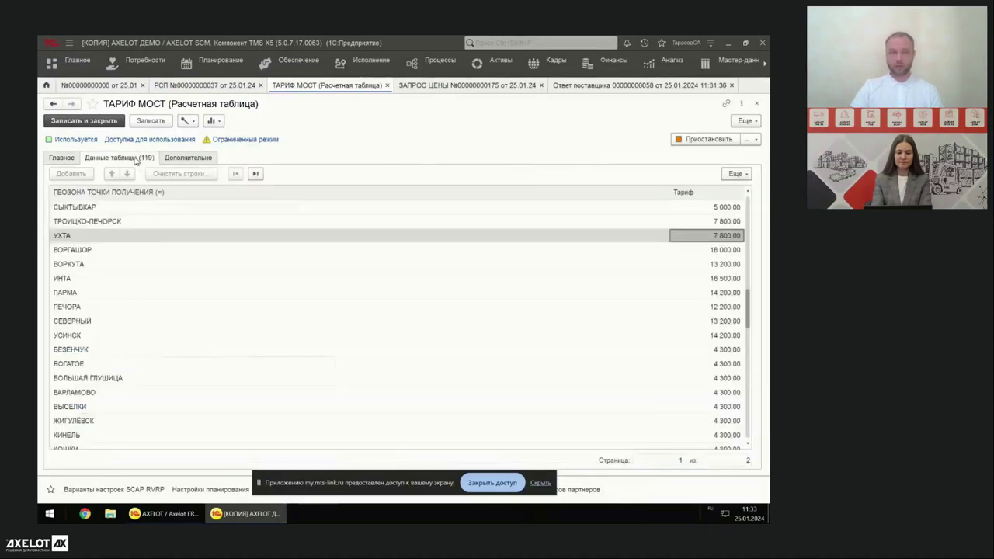
click(186, 159)
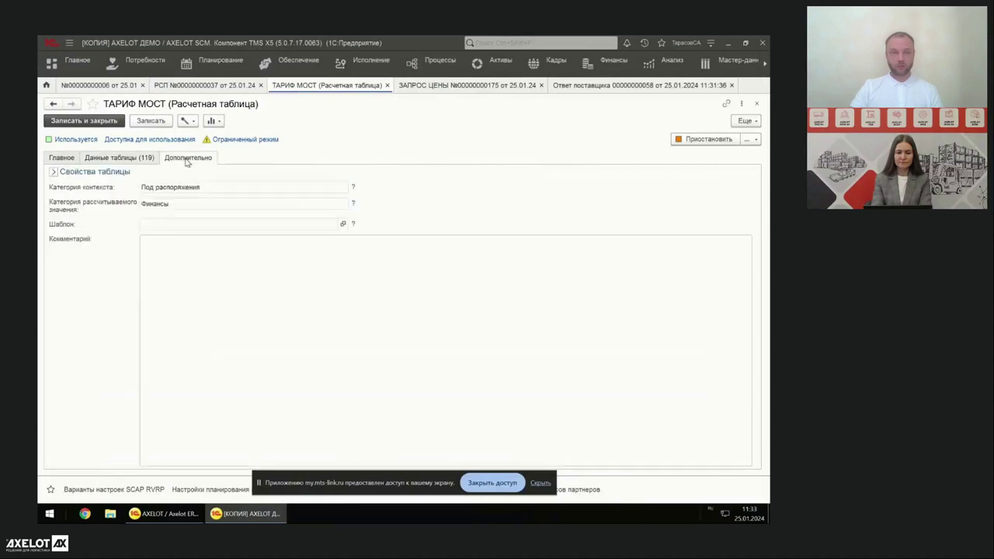
click(136, 159)
click(62, 158)
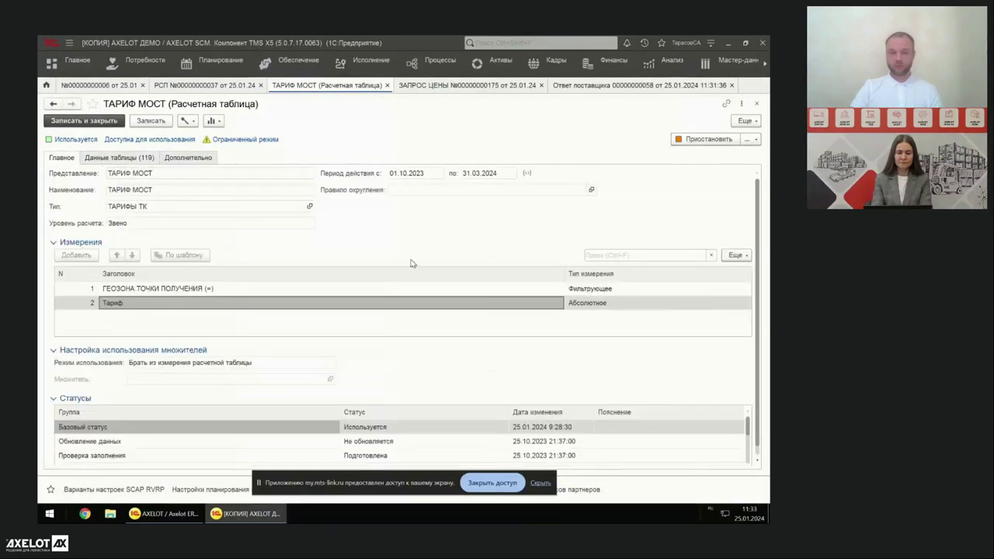
click(492, 483)
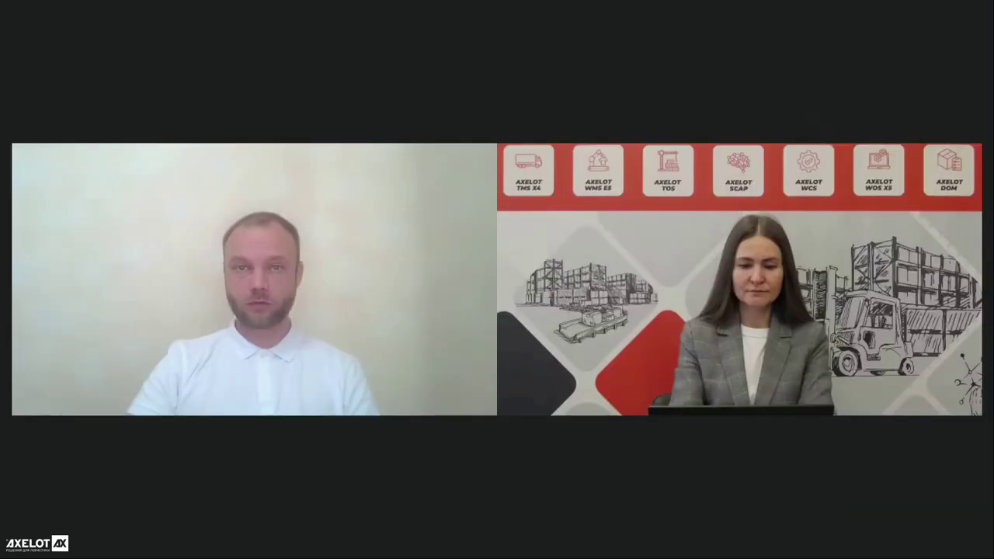